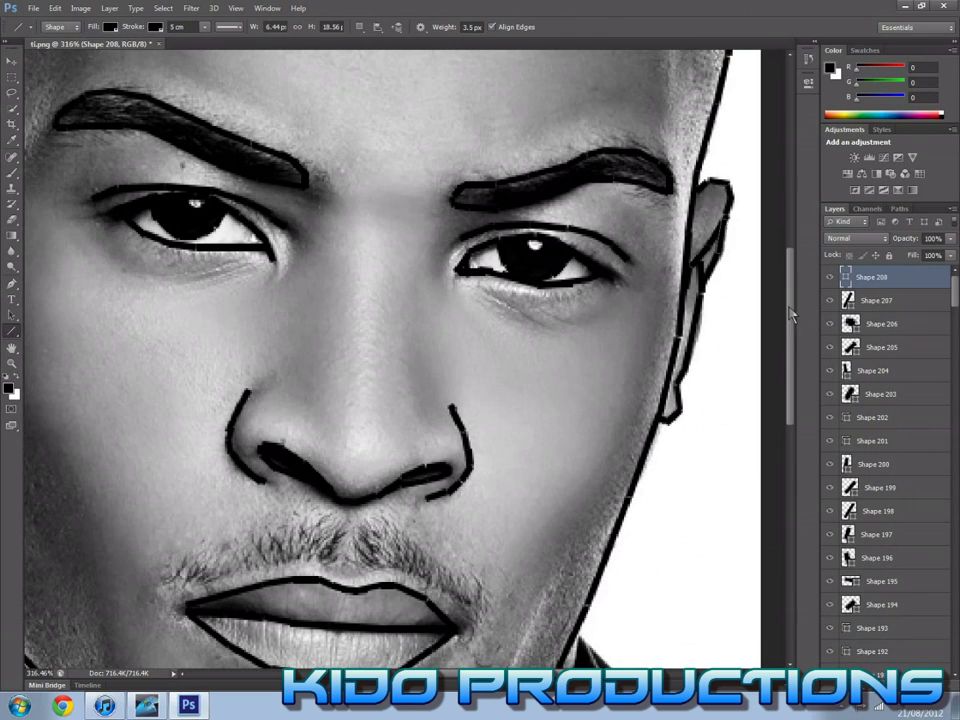
Draw the missing straight outline segments along the left side of the head up to the image's upper edge
scroll(397, 217, down, 5)
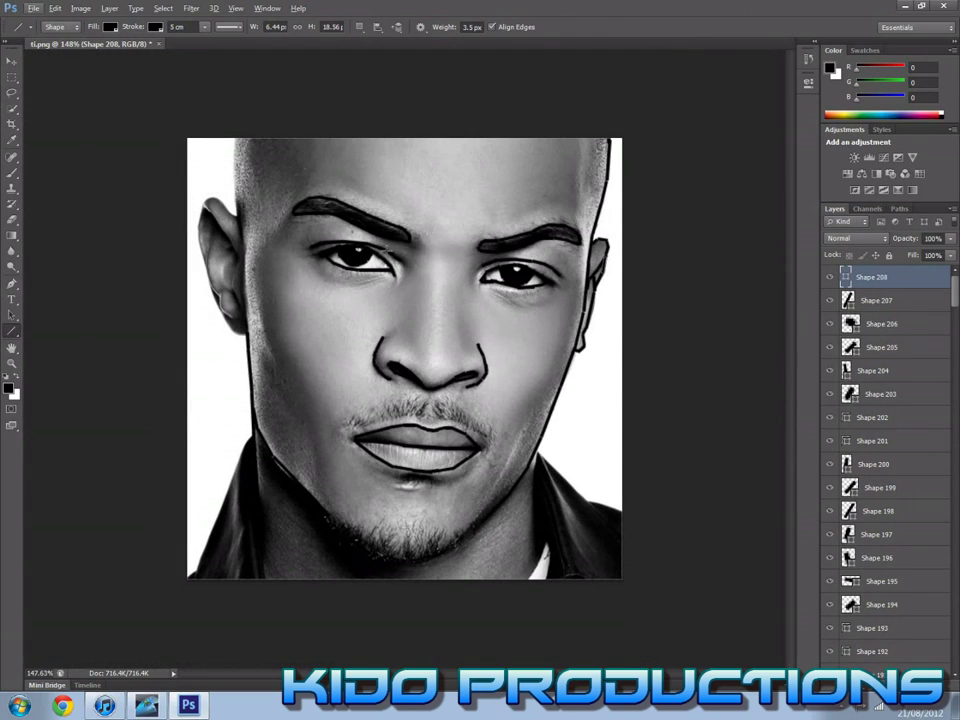
scroll(148, 108, up, 3)
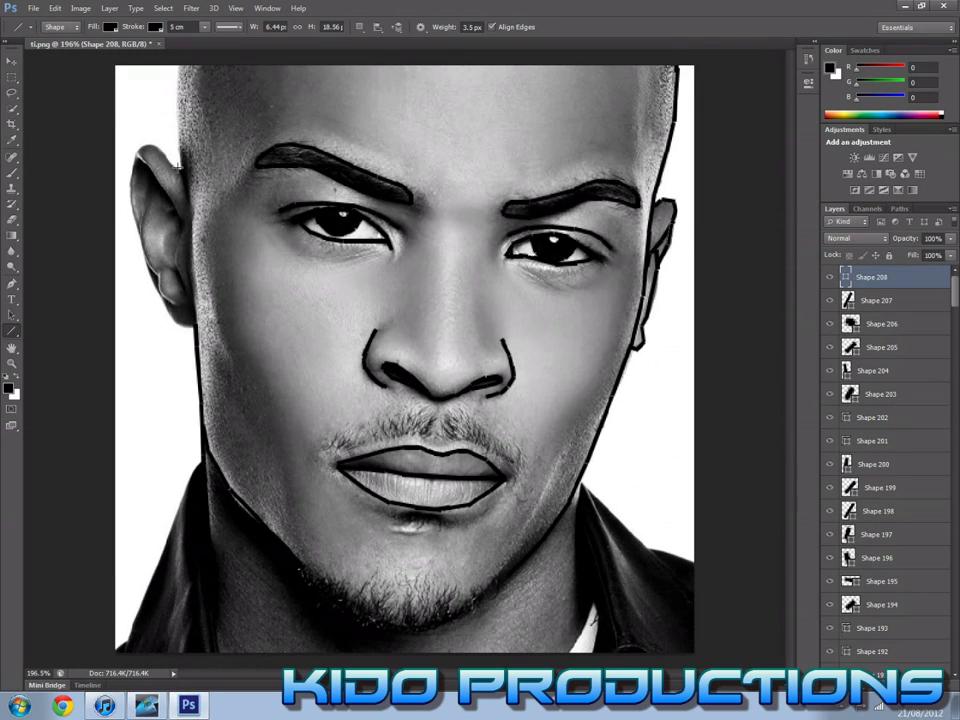
drag(178, 112, 178, 62)
scroll(326, 195, down, 2)
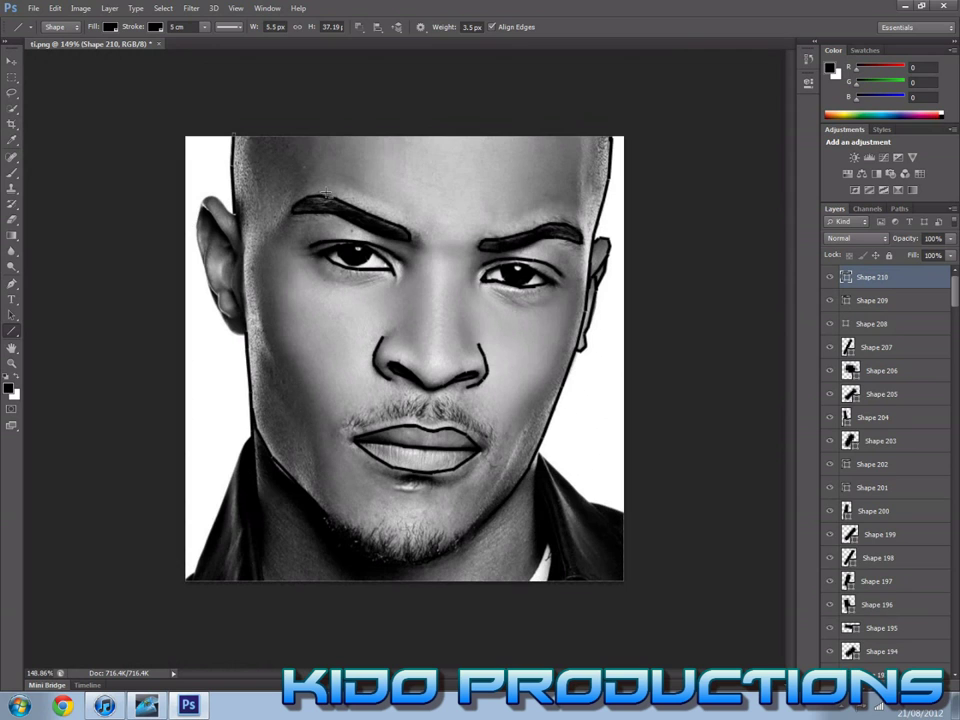
Set the Line tool's weight to 1 px
scroll(439, 420, up, 3)
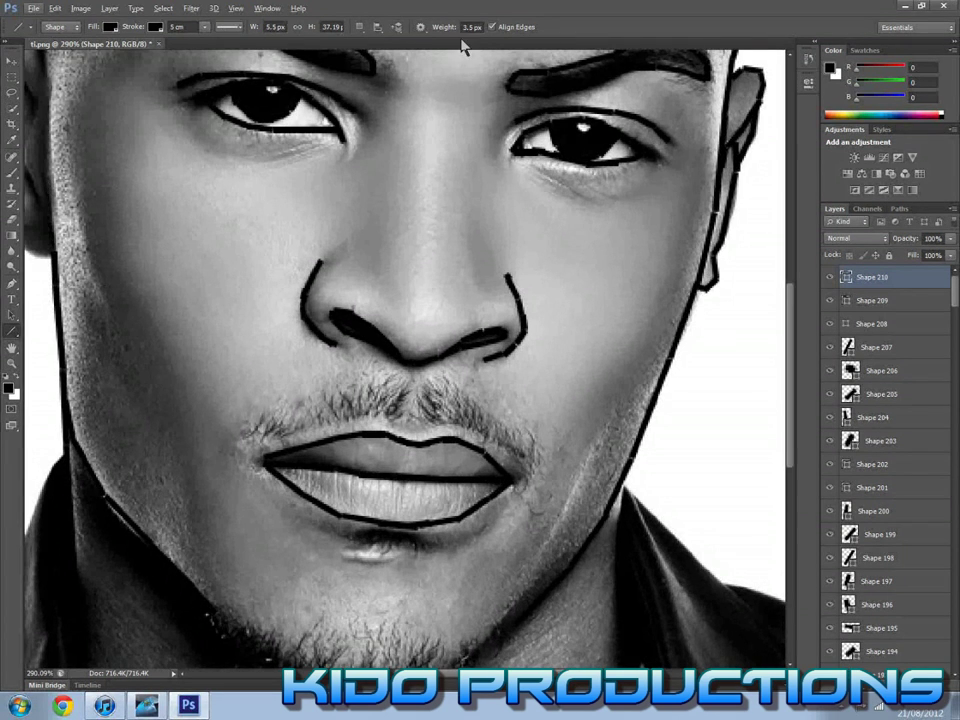
click(440, 27)
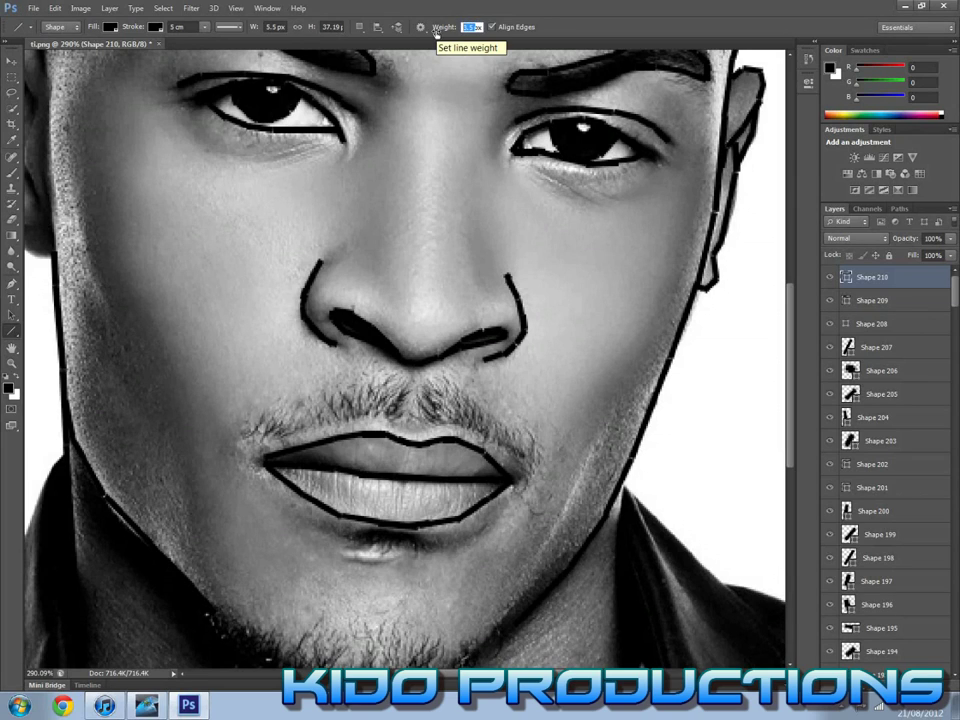
text(2)
key(Return)
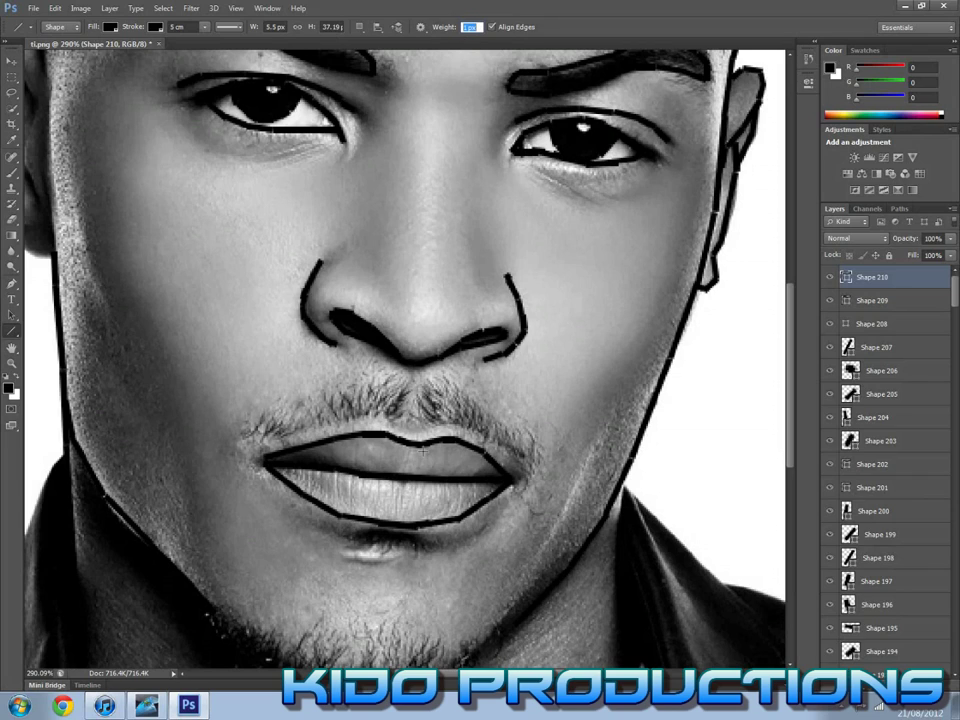
text(1)
key(Return)
Trace the small hair patch beneath the lower lip with short 1 px line strokes
click(355, 537)
drag(358, 537, 362, 538)
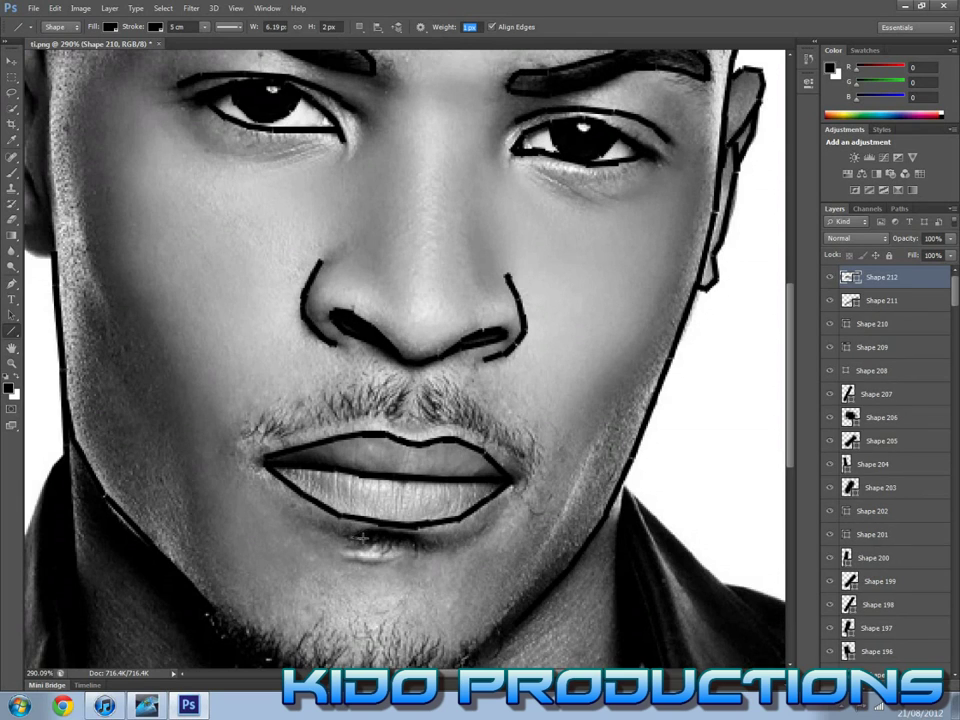
drag(266, 404, 276, 411)
drag(376, 540, 380, 542)
mouse_move(280, 403)
mouse_down()
mouse_move(297, 410)
mouse_move(289, 414)
mouse_move(303, 403)
mouse_move(313, 411)
mouse_up()
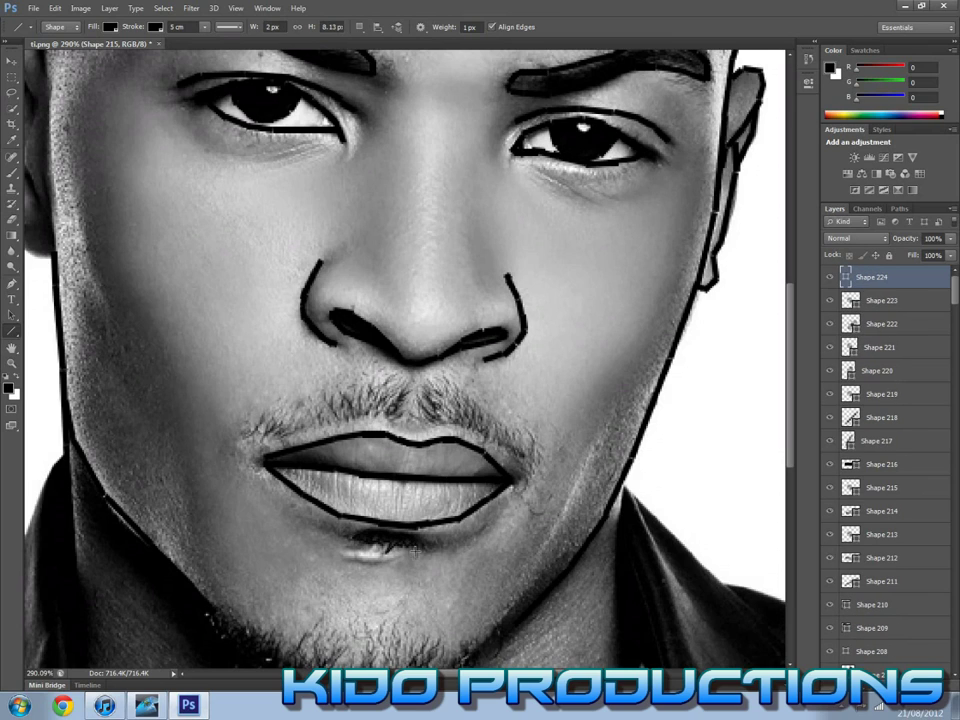
mouse_move(415, 547)
mouse_down()
mouse_move(414, 556)
mouse_move(410, 535)
mouse_up()
Trace the chin beard along the jaw with many short, jagged 1 px line strokes
scroll(410, 535, down, 4)
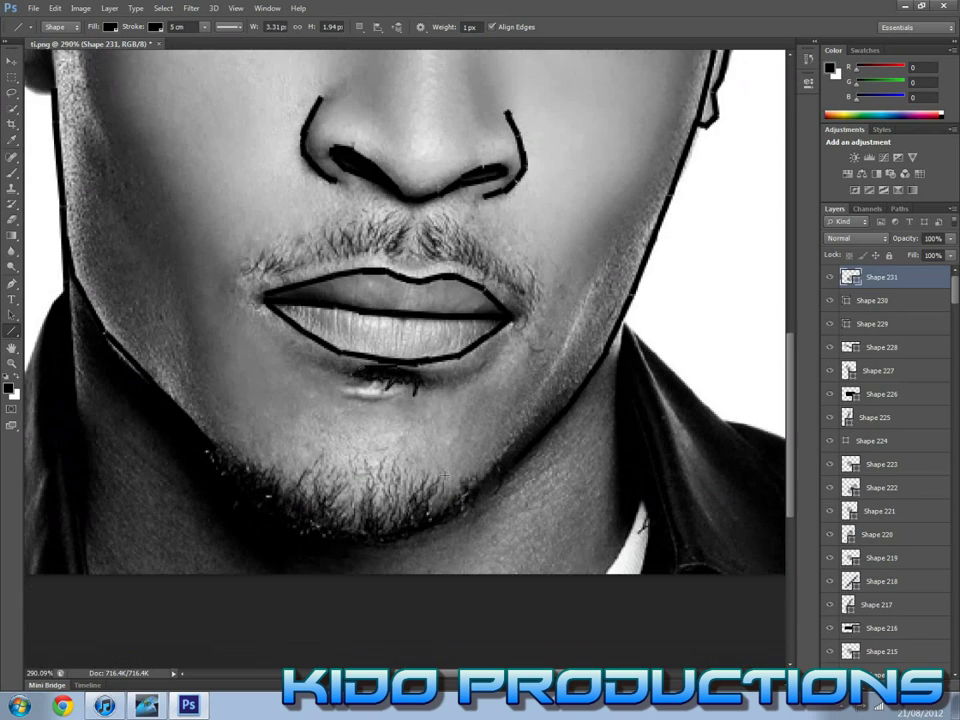
mouse_move(215, 465)
mouse_down()
mouse_move(340, 500)
mouse_move(400, 500)
mouse_move(465, 485)
mouse_move(512, 452)
mouse_move(485, 462)
mouse_up()
mouse_move(480, 490)
mouse_down()
mouse_move(465, 472)
mouse_move(445, 480)
mouse_up()
mouse_move(438, 508)
mouse_down()
mouse_move(425, 488)
mouse_move(400, 496)
mouse_up()
mouse_move(392, 525)
mouse_down()
mouse_move(378, 502)
mouse_move(350, 508)
mouse_up()
drag(340, 538, 326, 541)
drag(245, 412, 318, 396)
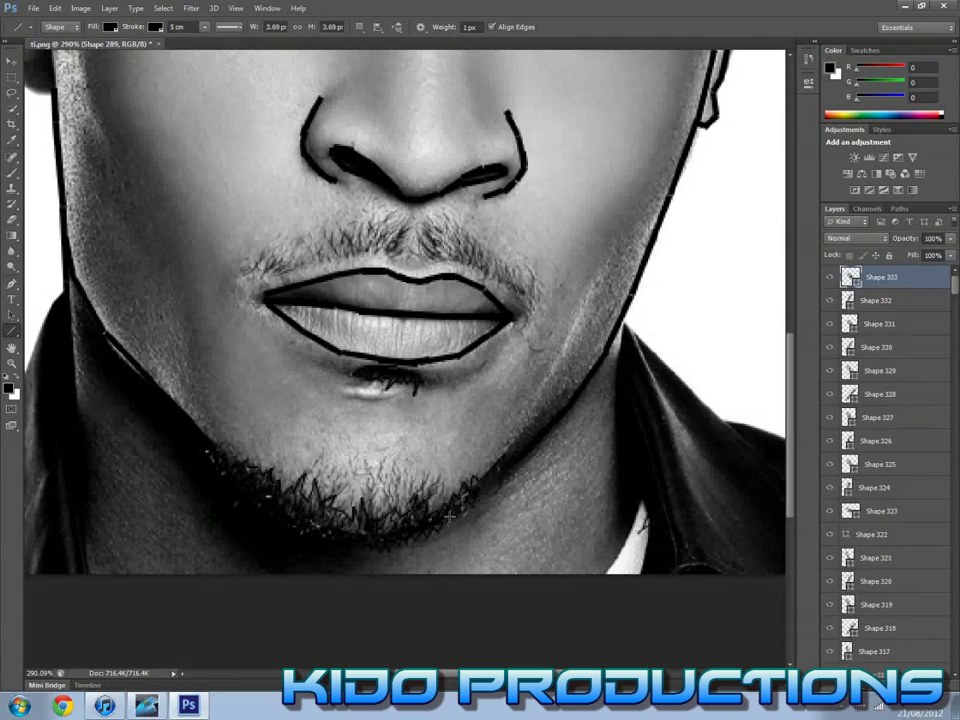
scroll(360, 372, down, 1)
Trace the moustache hairs above the upper lip from one side to the other with short 1 px line strokes
scroll(445, 375, down, 3)
scroll(445, 375, up, 4)
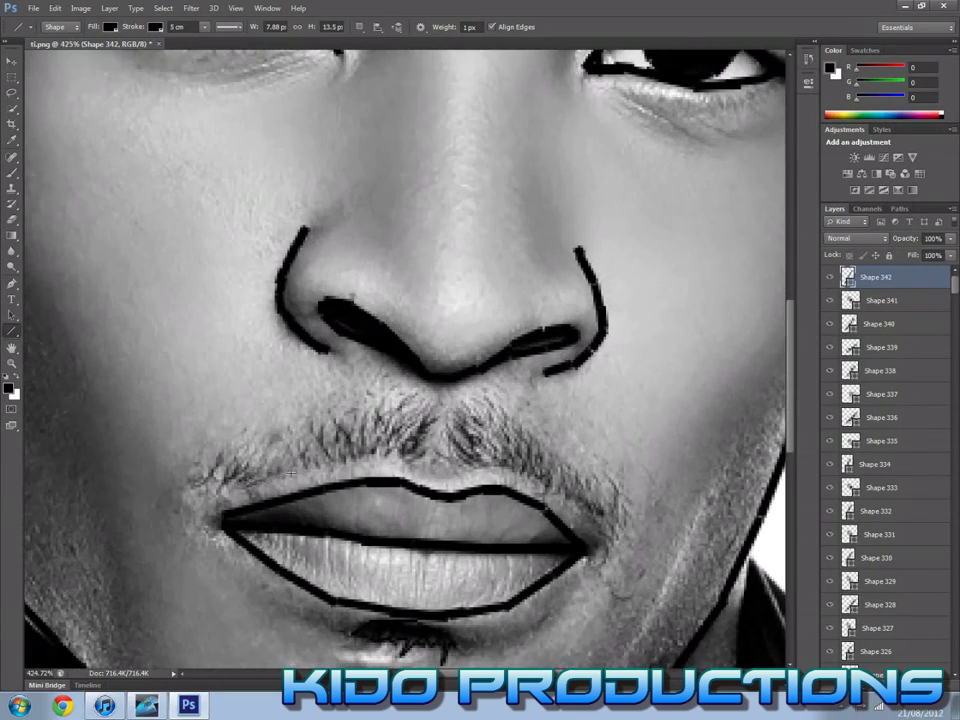
click(314, 489)
drag(205, 474, 218, 460)
drag(214, 478, 236, 466)
drag(232, 482, 244, 468)
drag(316, 450, 322, 432)
mouse_move(328, 455)
mouse_down()
mouse_move(334, 436)
mouse_move(346, 438)
mouse_up()
drag(350, 460, 366, 438)
mouse_move(372, 456)
mouse_down()
mouse_move(376, 436)
mouse_move(388, 432)
mouse_up()
mouse_move(394, 450)
mouse_down()
mouse_move(398, 430)
mouse_move(410, 428)
mouse_up()
mouse_move(418, 446)
mouse_down()
mouse_move(420, 426)
mouse_move(430, 426)
mouse_up()
mouse_move(442, 448)
mouse_down()
mouse_move(440, 428)
mouse_move(452, 430)
mouse_up()
mouse_move(466, 452)
mouse_down()
mouse_move(464, 432)
mouse_move(476, 436)
mouse_up()
mouse_move(490, 460)
mouse_down()
mouse_move(488, 440)
mouse_move(500, 444)
mouse_up()
drag(514, 468, 512, 448)
drag(526, 472, 524, 452)
Check the line art against the photo by toggling the visibility of Layer 0
scroll(445, 440, down, 4)
drag(955, 287, 955, 660)
click(829, 665)
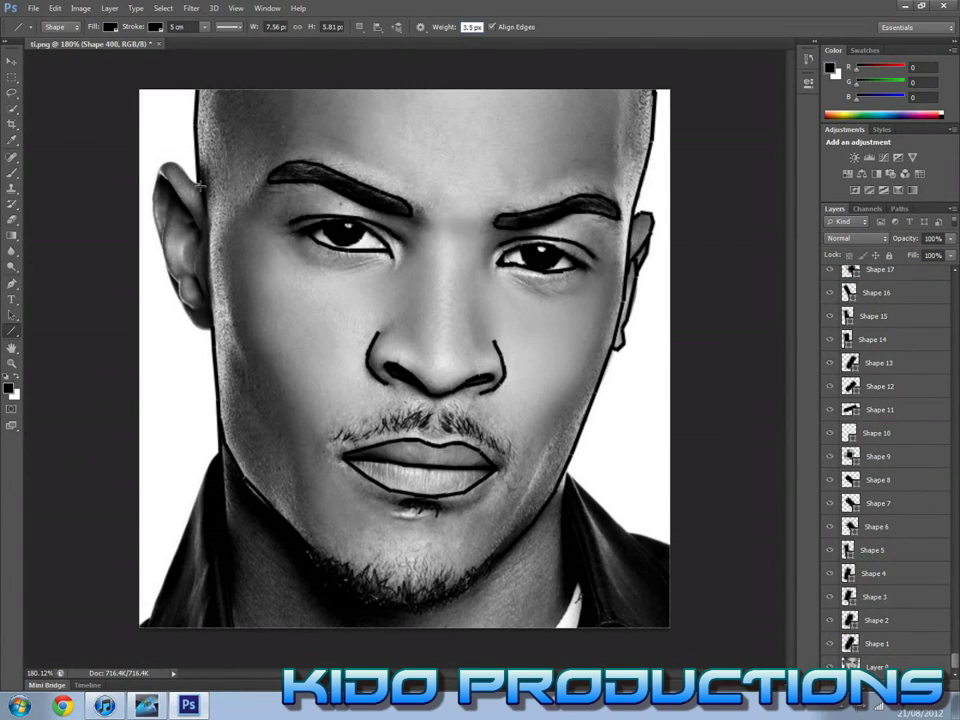
Outline the left ear, the left jacket edge and the white shirt collar with 3.5 px lines
mouse_move(170, 162)
mouse_down()
mouse_move(158, 195)
mouse_move(185, 290)
mouse_move(197, 272)
mouse_move(185, 235)
mouse_move(172, 285)
mouse_move(185, 300)
mouse_up()
mouse_move(205, 478)
mouse_down()
mouse_move(153, 608)
mouse_move(200, 500)
mouse_up()
drag(540, 636, 575, 590)
mouse_move(545, 635)
mouse_down()
mouse_move(577, 585)
mouse_move(572, 632)
mouse_move(578, 590)
mouse_up()
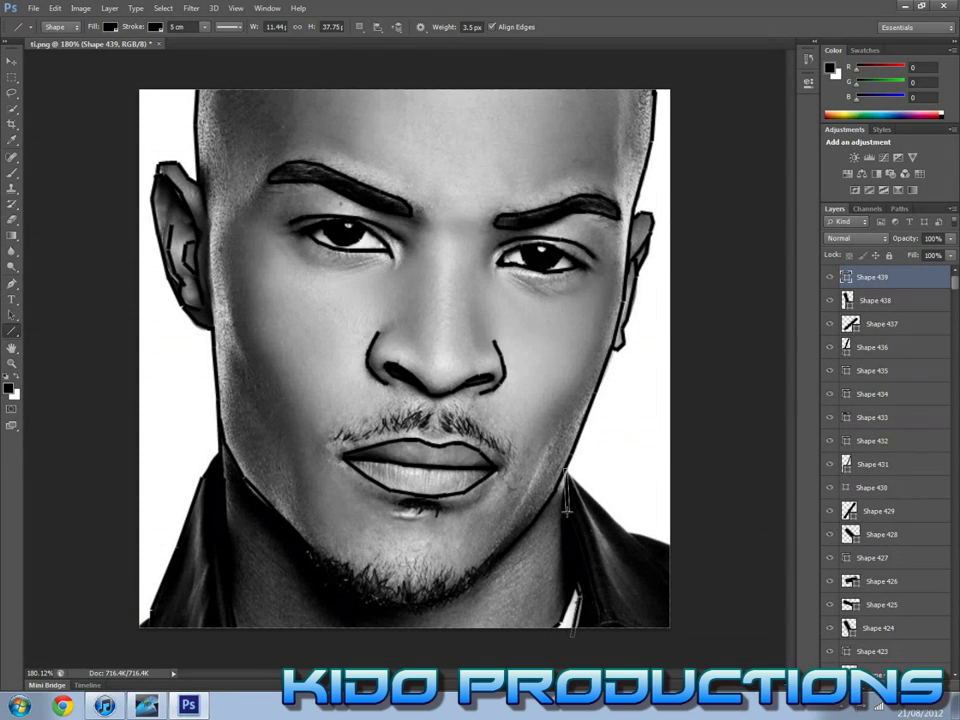
Outline the right side of the neck and the right jacket shoulder out to the image edge with 3.5 px lines
drag(566, 468, 568, 508)
drag(577, 560, 567, 512)
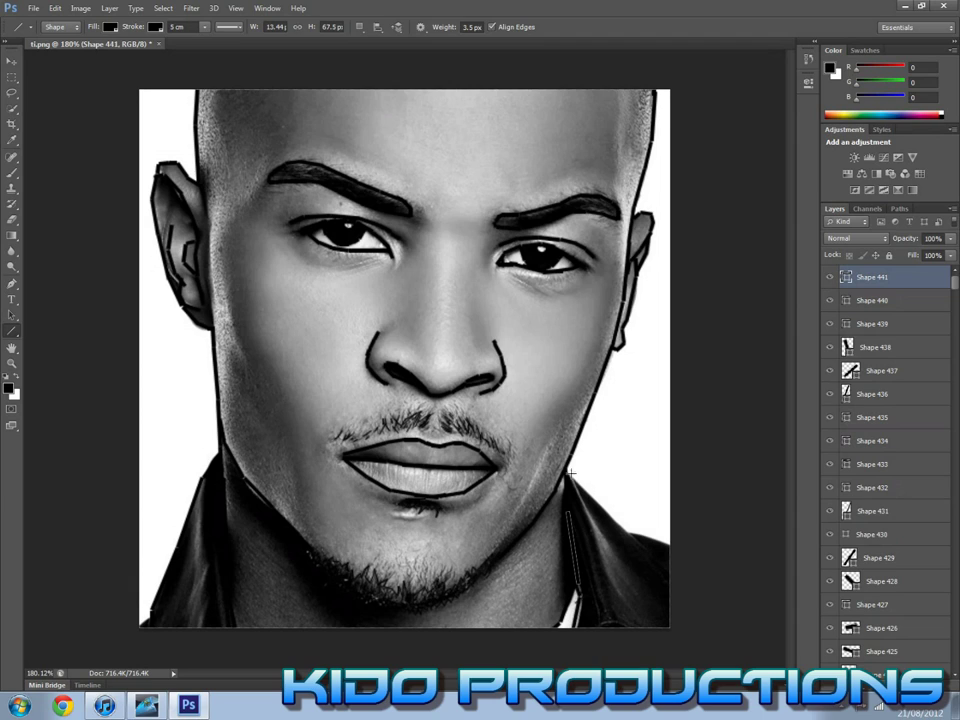
mouse_move(598, 505)
mouse_down()
mouse_move(633, 540)
mouse_move(658, 546)
mouse_up()
click(676, 549)
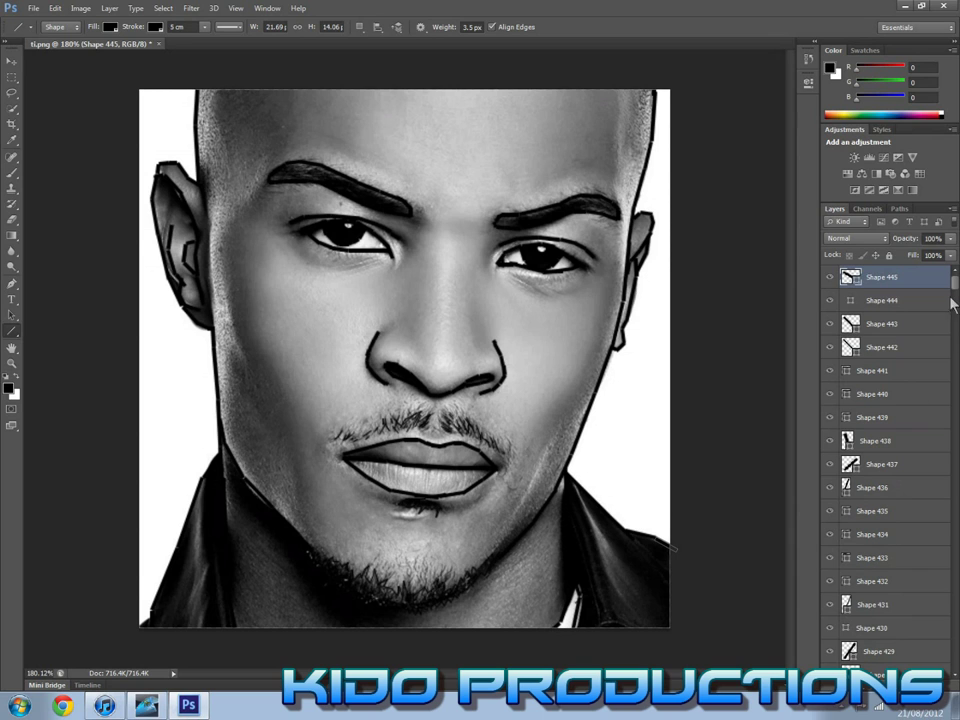
Hide the photo on Layer 0, add a new layer, and merge all visible line shapes into it
scroll(887, 460, down, 20)
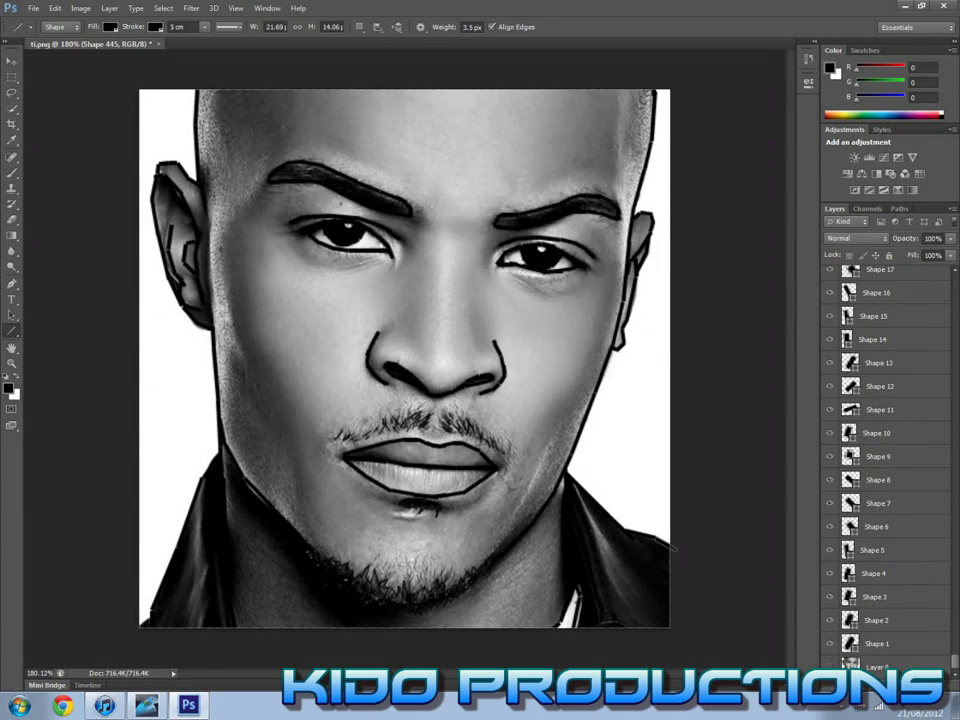
click(829, 666)
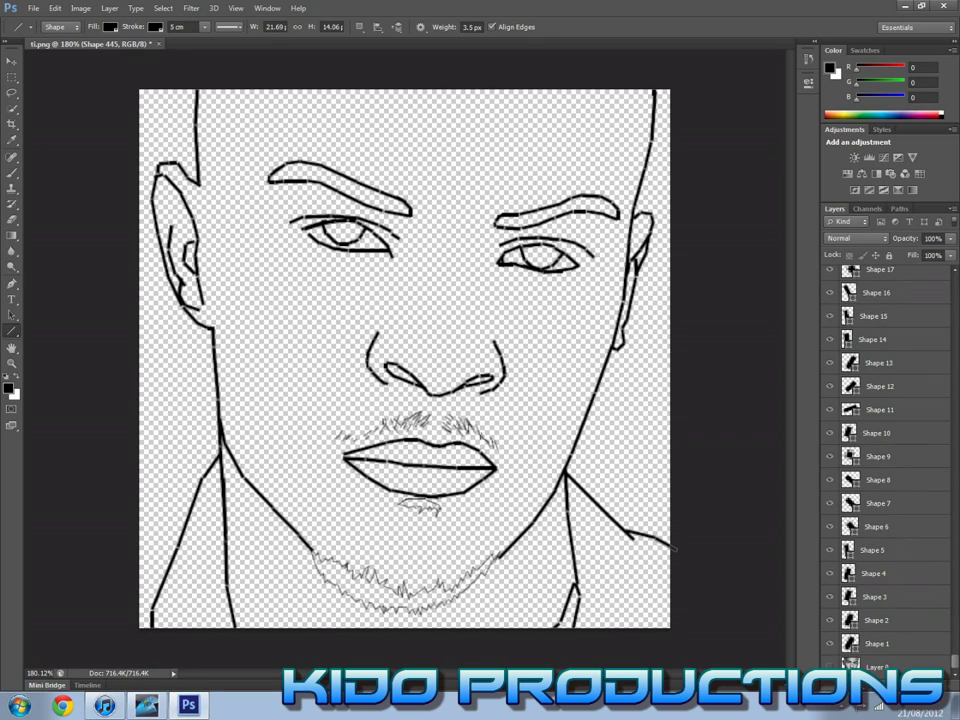
key(ctrl+shift+alt+n)
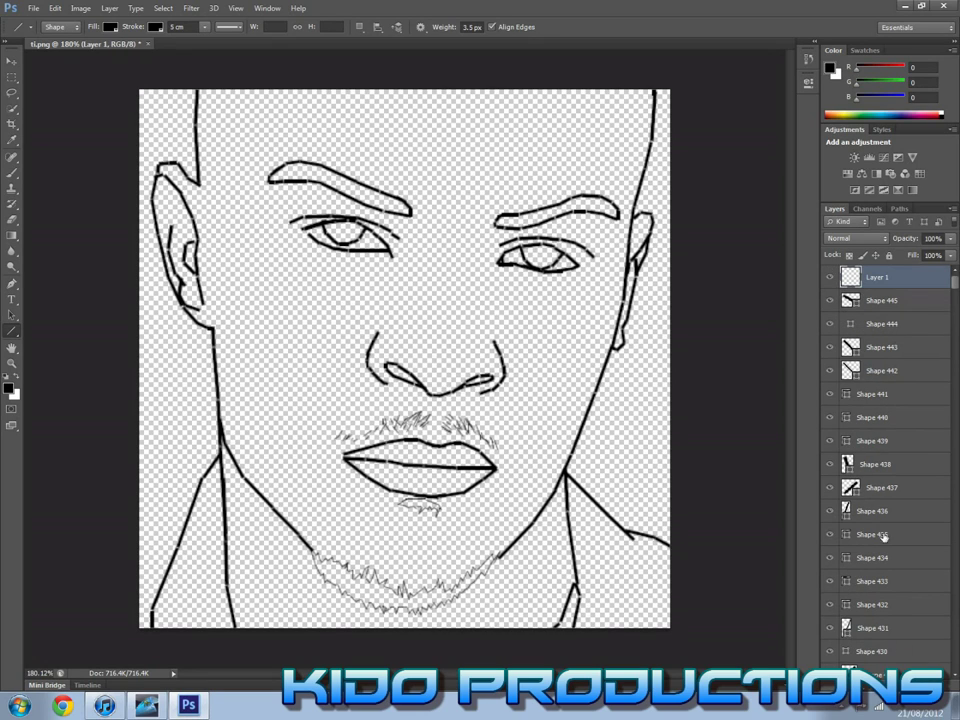
right_click(888, 283)
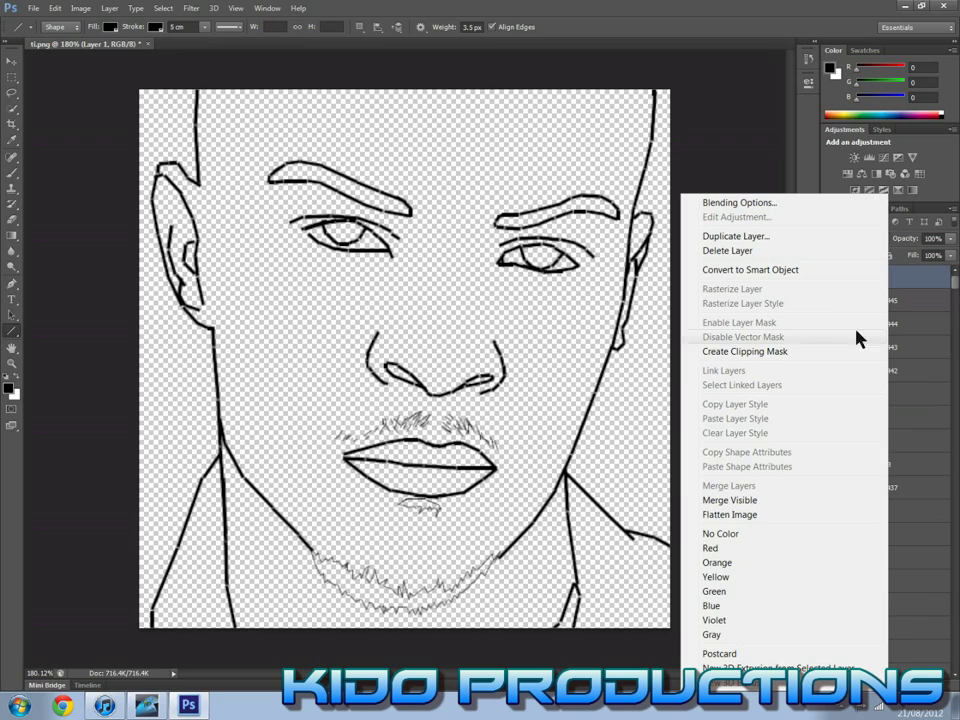
click(756, 501)
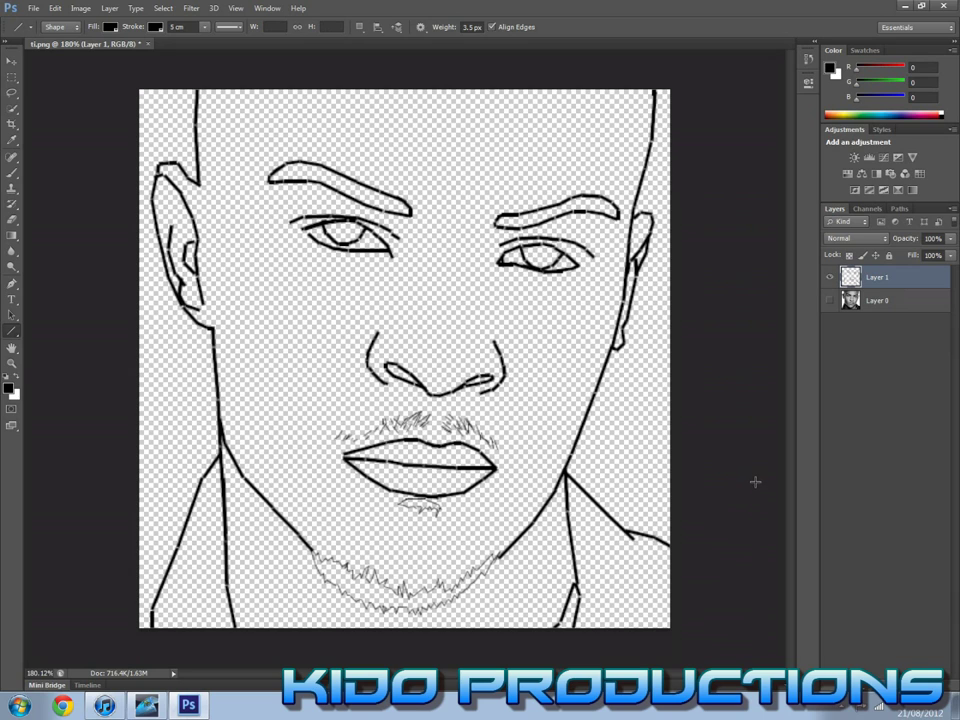
Toggle the photo layer on and off to compare it with the line art, leaving it visible
click(828, 301)
click(828, 301)
click(828, 301)
click(828, 301)
click(828, 301)
click(828, 301)
click(828, 301)
click(828, 301)
click(828, 301)
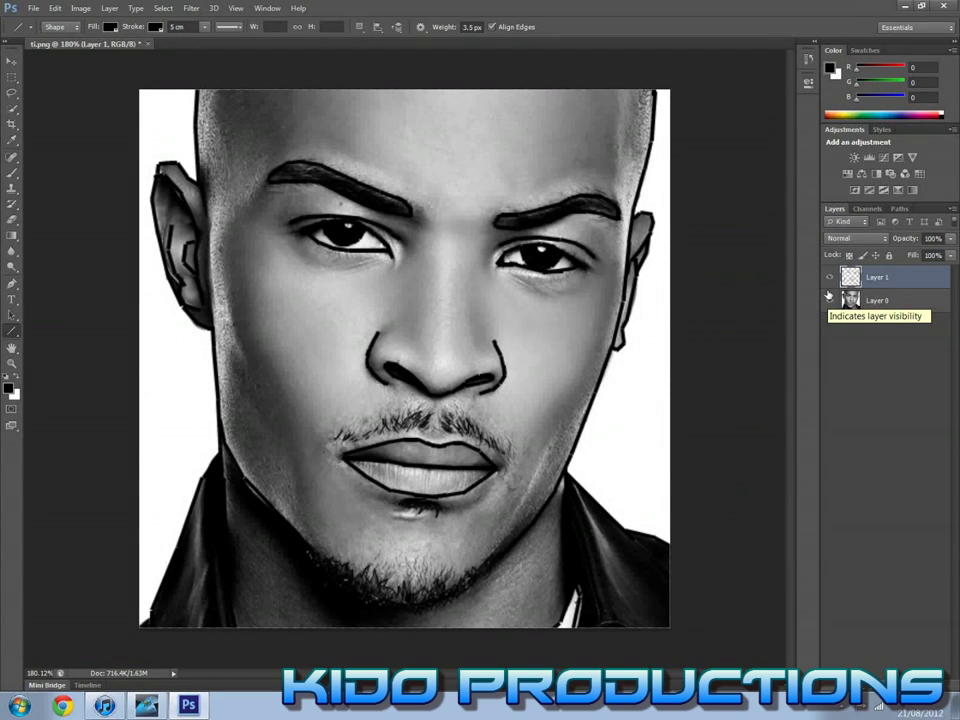
Add a new empty layer beneath the merged line art and rename the line art layer OUTLINE
key(ctrl+shift+alt+n)
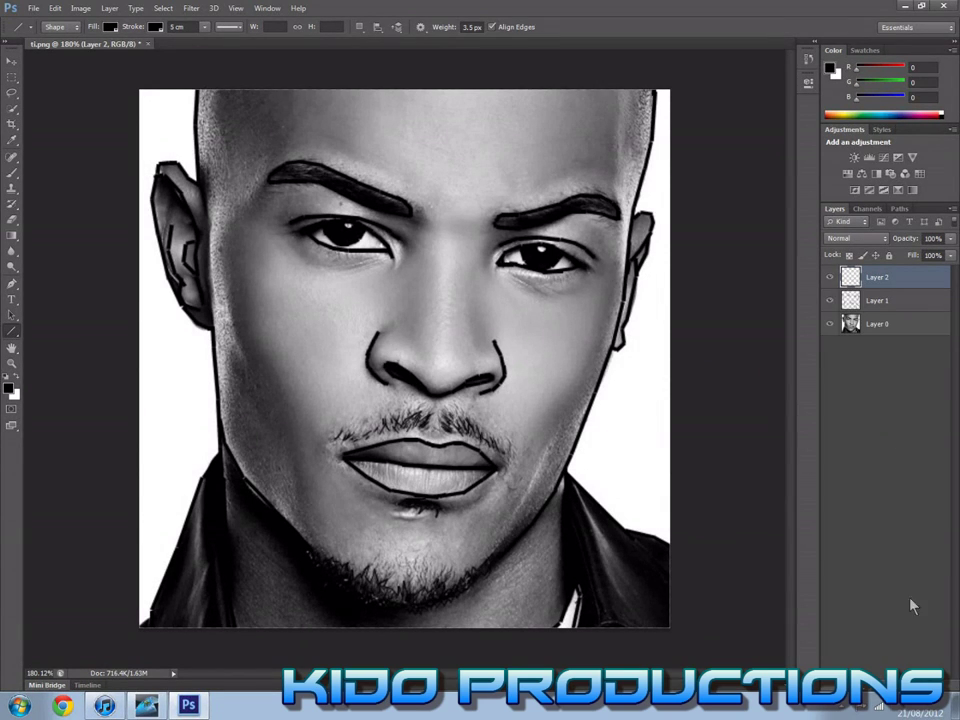
drag(870, 303, 881, 281)
double_click(878, 278)
text(OUTLINE)
key(Return)
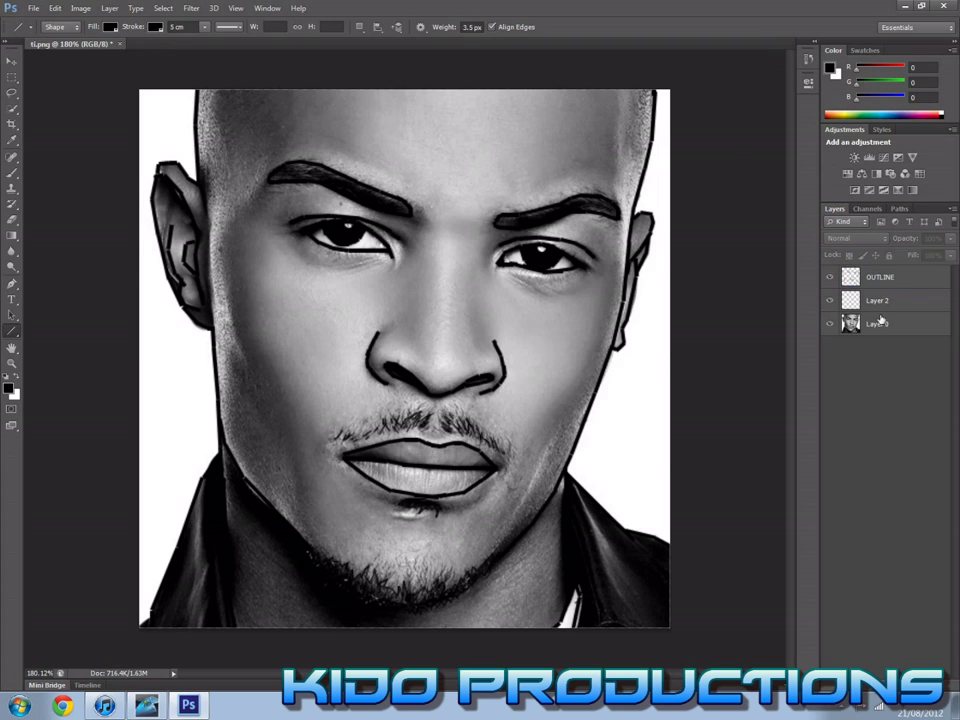
Rename the empty Layer 2 as COLOURING and the photo layer as ORIGINAL
double_click(877, 300)
text(COLOURING)
click(888, 399)
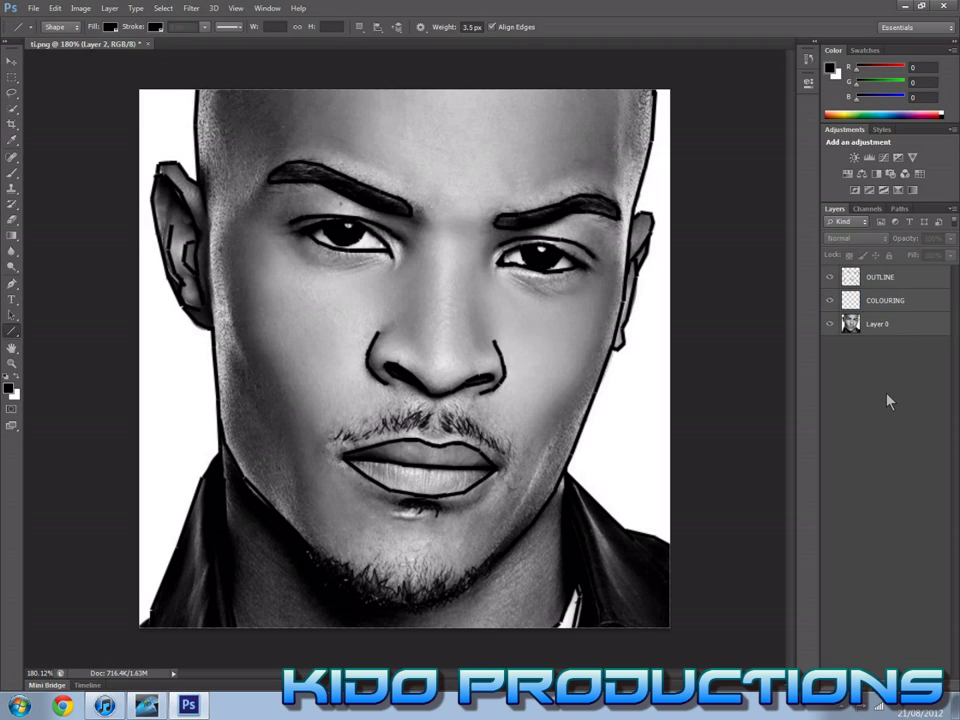
double_click(866, 330)
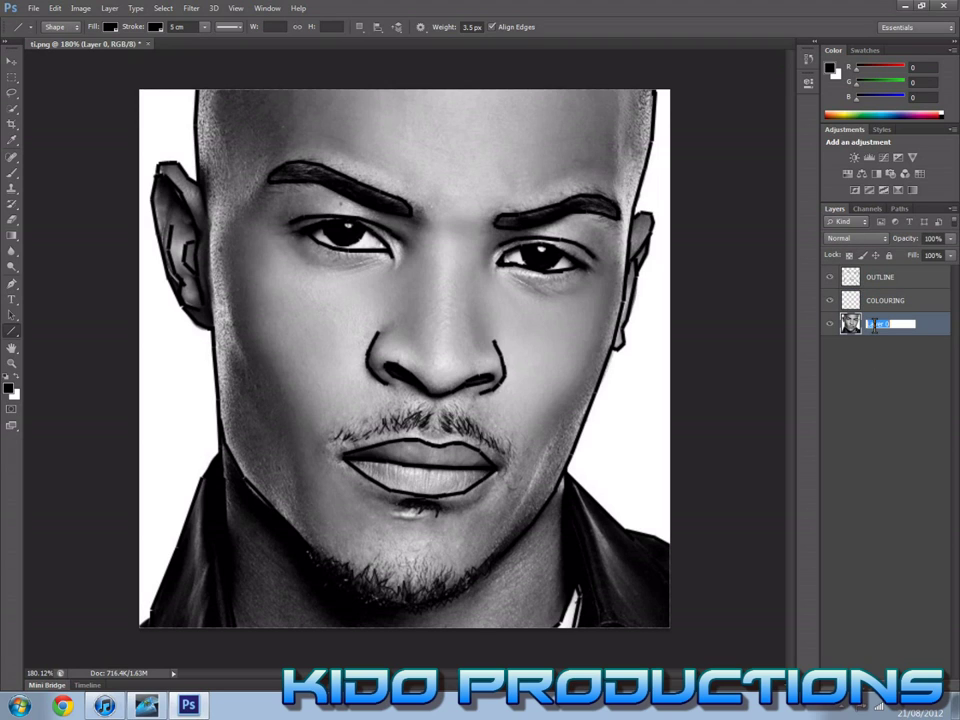
text(C)
text(RIGINAL)
text( BA)
key(Return)
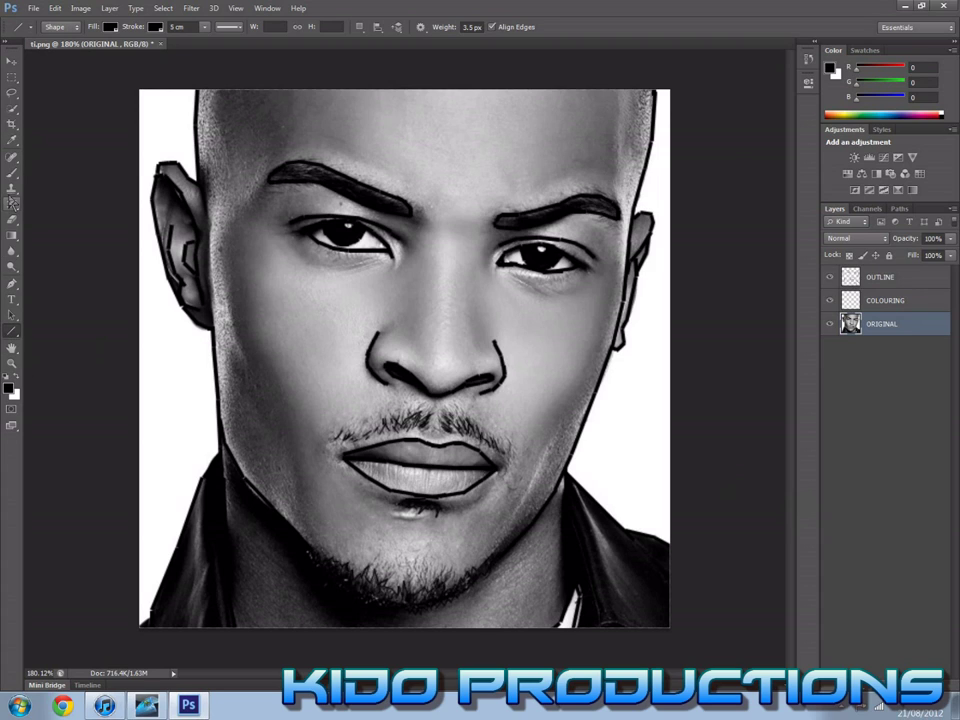
Erase the lip outline on the OUTLINE layer with the 13 px hard eraser
click(884, 303)
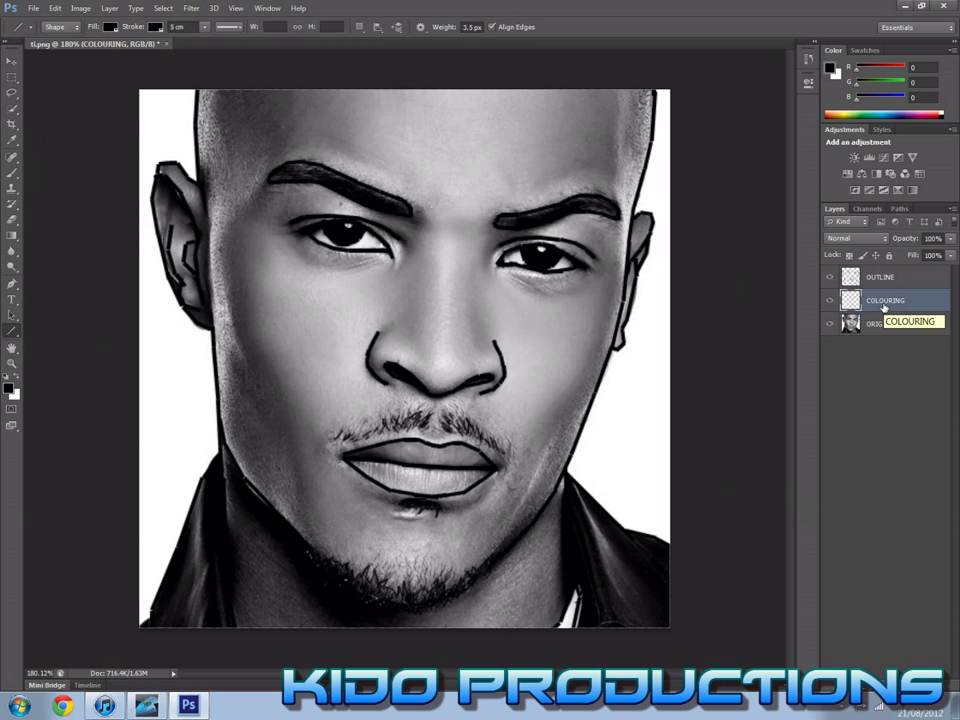
click(849, 279)
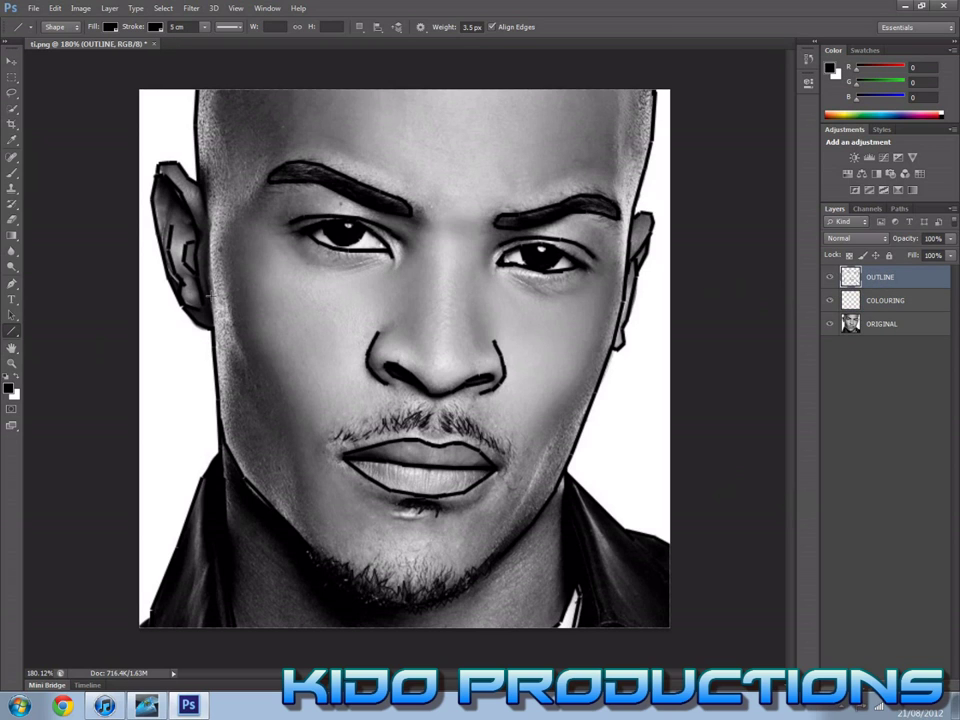
click(12, 219)
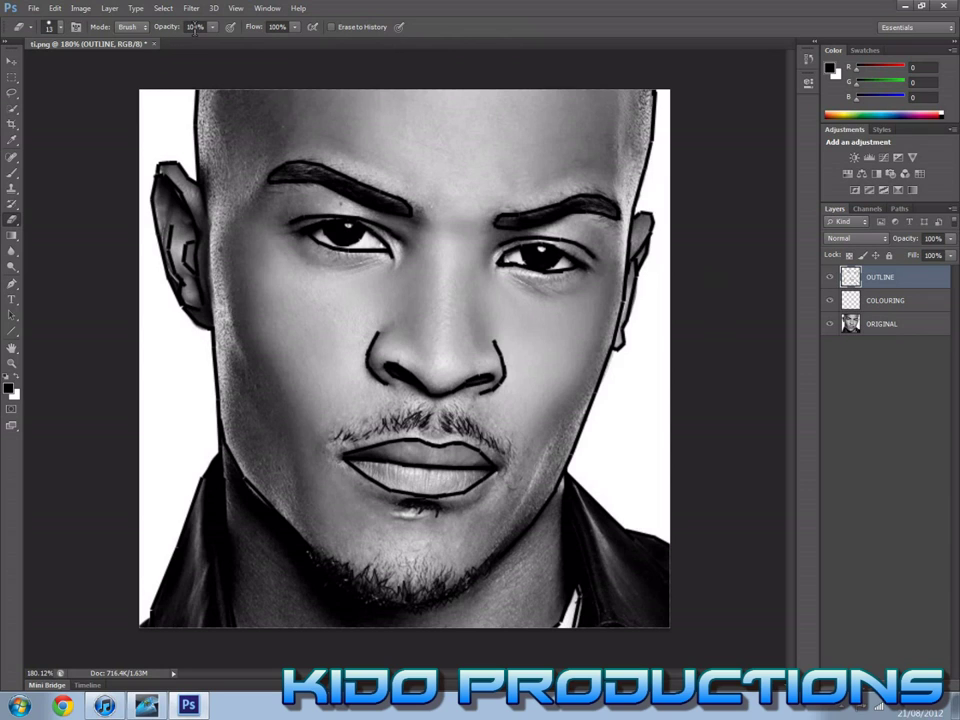
click(50, 27)
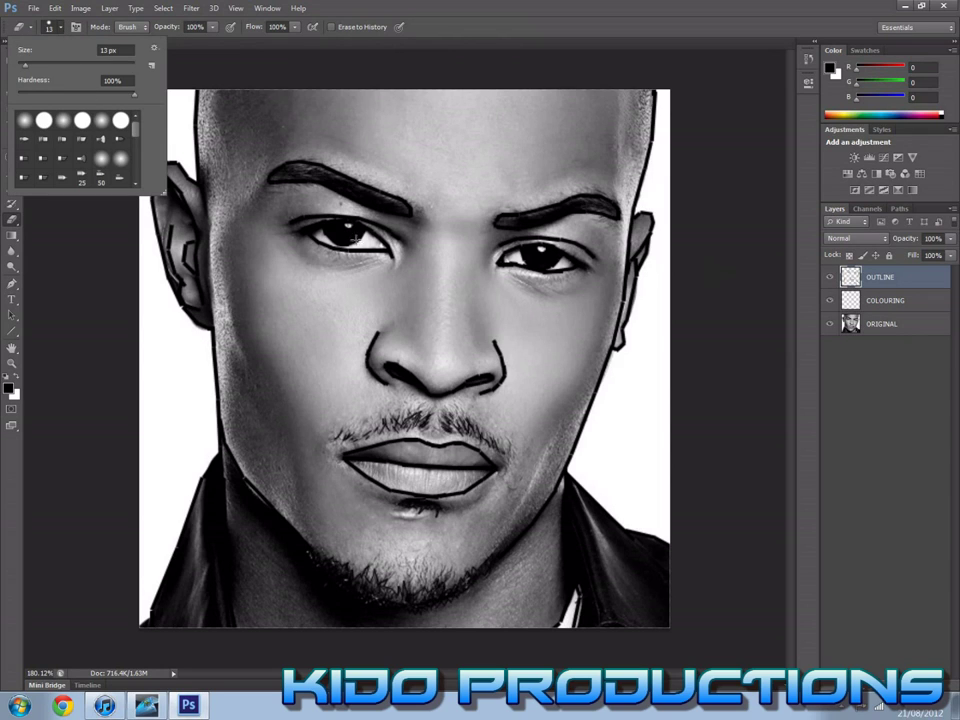
click(340, 334)
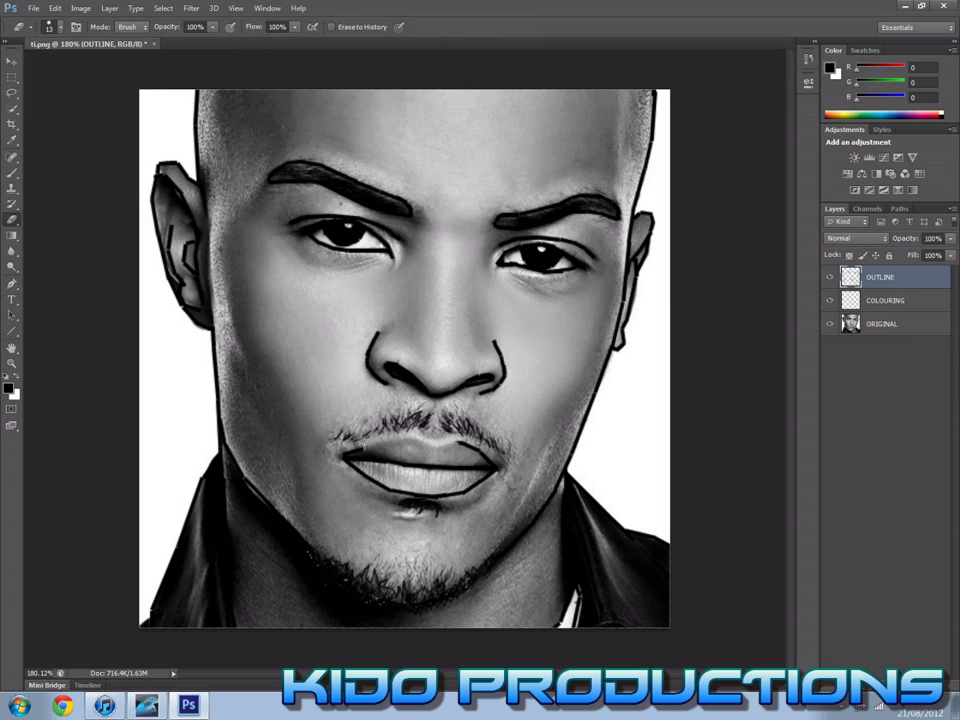
mouse_move(343, 457)
mouse_down()
mouse_move(401, 494)
mouse_move(421, 486)
mouse_move(490, 480)
mouse_up()
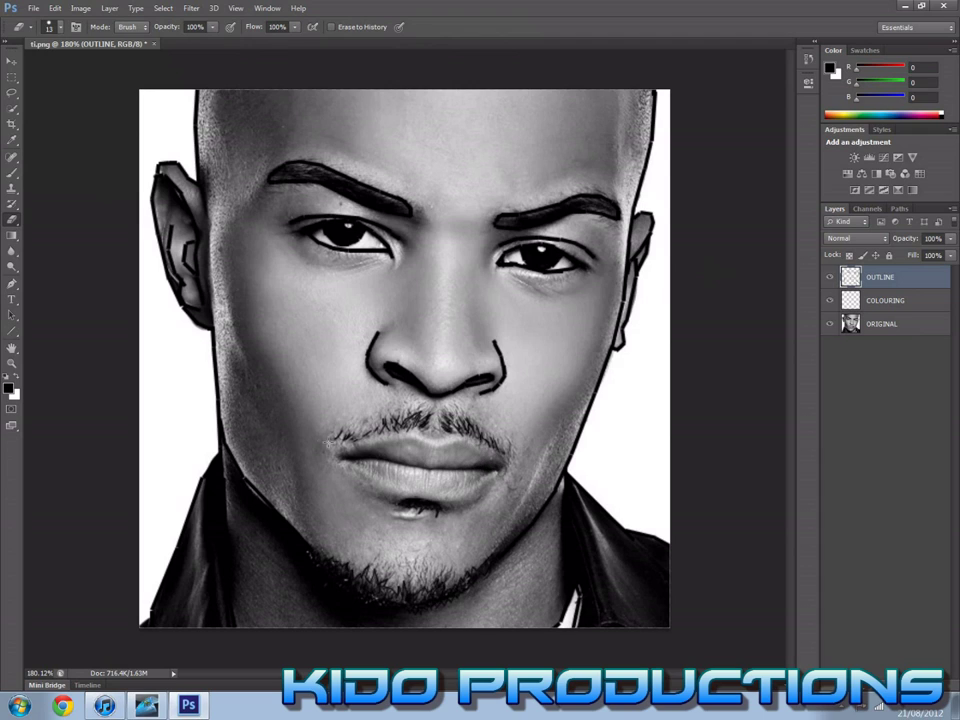
Redraw the outline of the lips with connected 3.5 px straight lines
click(12, 332)
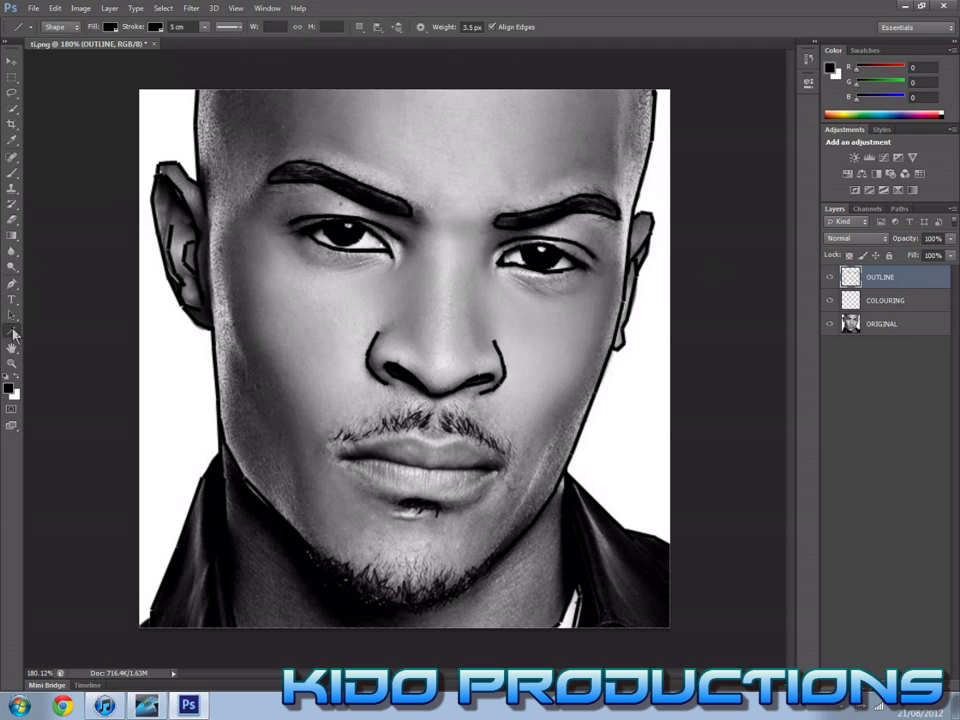
drag(345, 462, 366, 476)
drag(366, 476, 390, 487)
drag(390, 487, 445, 490)
drag(445, 490, 470, 484)
mouse_move(470, 484)
mouse_down()
mouse_move(486, 474)
mouse_move(460, 453)
mouse_move(400, 440)
mouse_up()
drag(400, 440, 372, 447)
drag(372, 447, 345, 457)
Merge the new lip lines into the OUTLINE layer and leave the ORIGINAL photo layer visible
scroll(880, 450, down, 5)
click(829, 666)
right_click(881, 626)
click(814, 433)
click(829, 323)
Prepare a hard-edged 13 px brush for painting on the COLOURING layer
click(885, 300)
key(b)
click(62, 27)
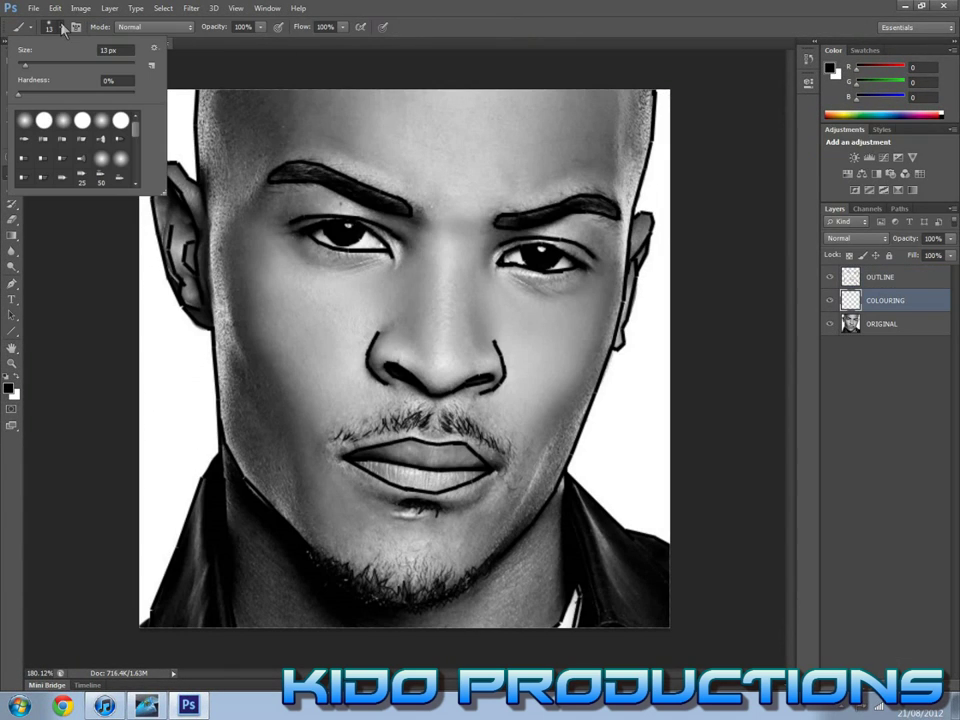
drag(18, 79, 123, 80)
click(50, 130)
click(92, 261)
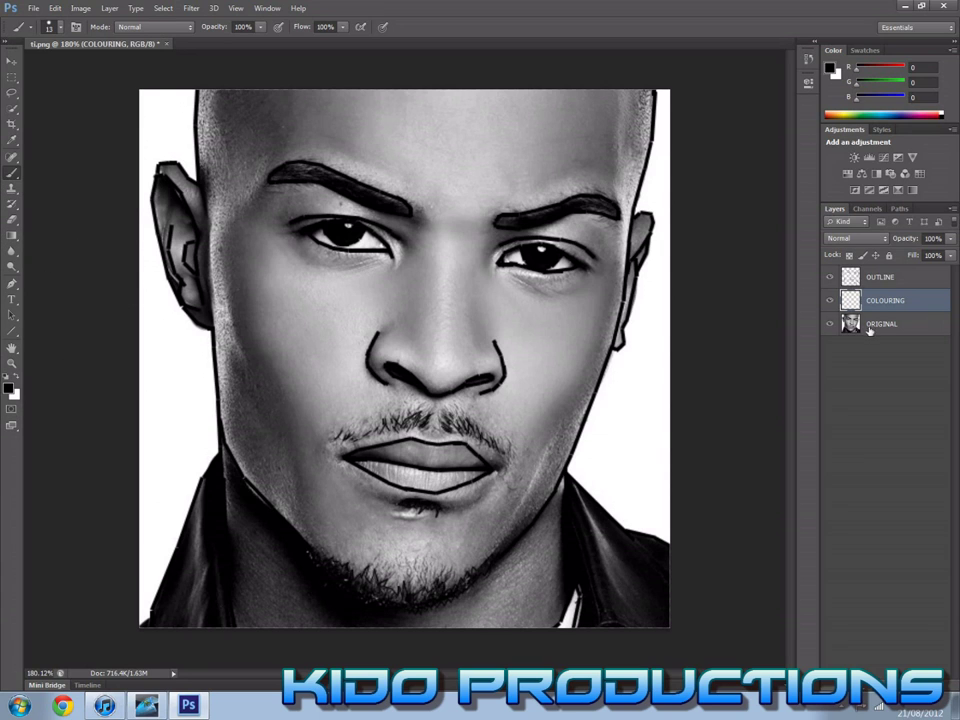
Hide the ORIGINAL photo layer and paint the irises of both eyes black on the COLOURING layer with the 13 px brush
click(829, 323)
click(340, 232)
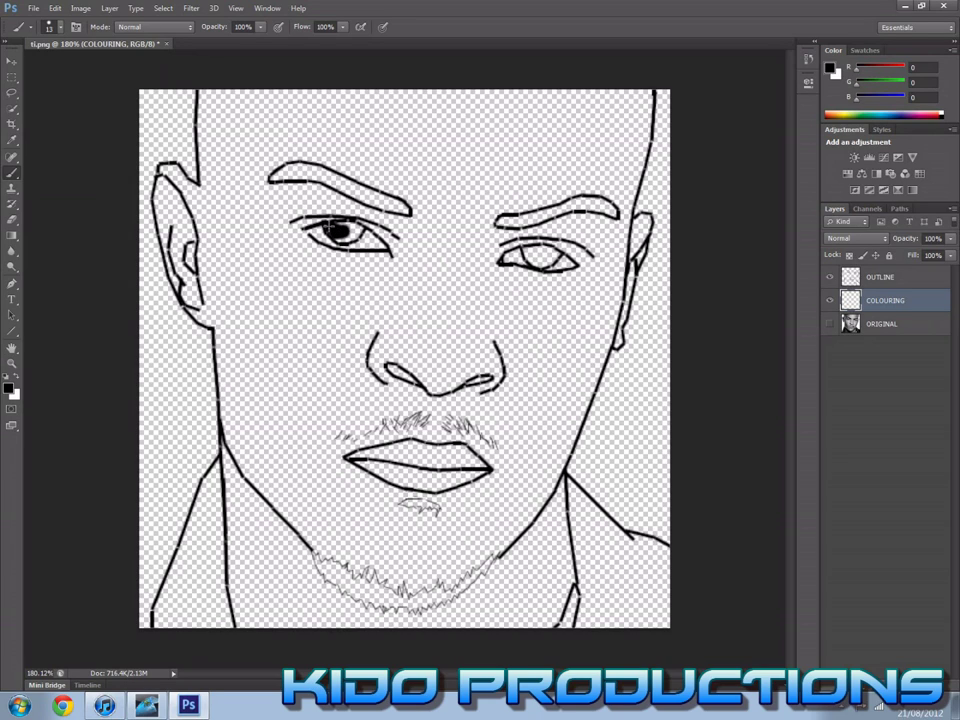
drag(346, 228, 359, 230)
drag(343, 237, 349, 237)
mouse_move(526, 255)
mouse_down()
mouse_move(553, 256)
mouse_move(531, 257)
mouse_up()
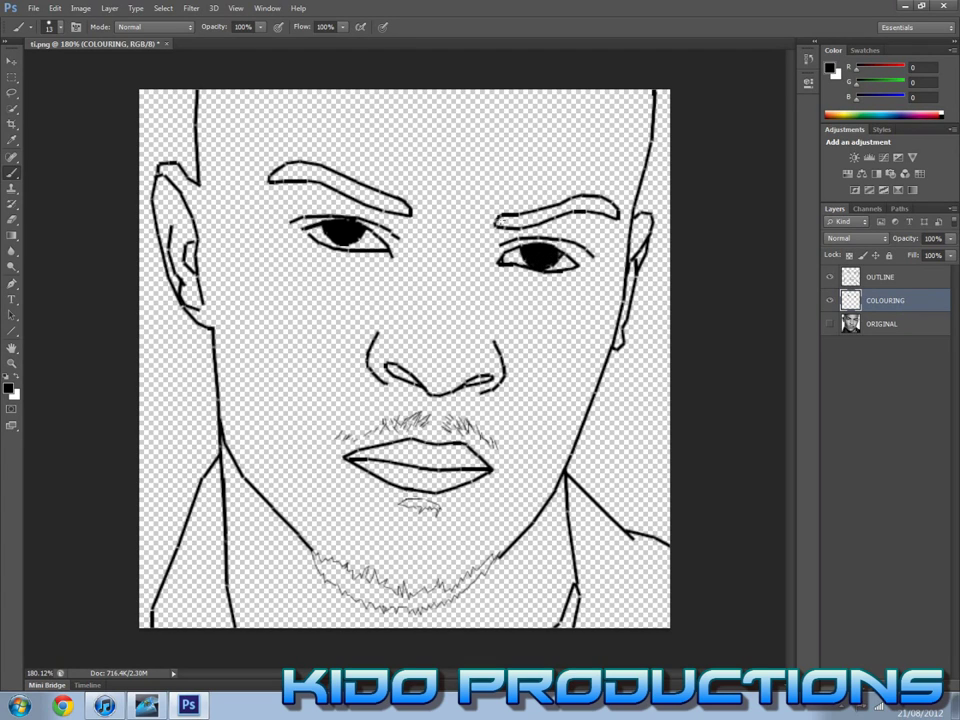
Fill both eyebrows with black on the COLOURING layer, using a 9 px brush for the narrow parts
drag(498, 221, 523, 219)
drag(541, 215, 550, 219)
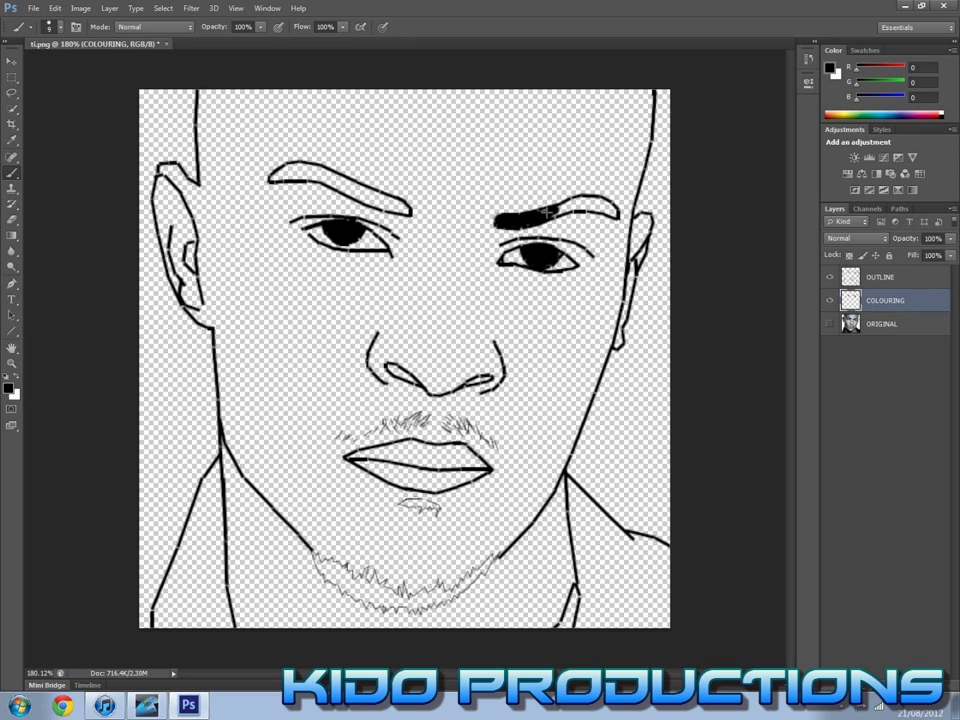
mouse_move(557, 209)
mouse_down()
mouse_move(615, 209)
mouse_move(585, 205)
mouse_up()
mouse_move(272, 176)
mouse_down()
mouse_move(380, 196)
mouse_move(345, 181)
mouse_move(398, 201)
mouse_up()
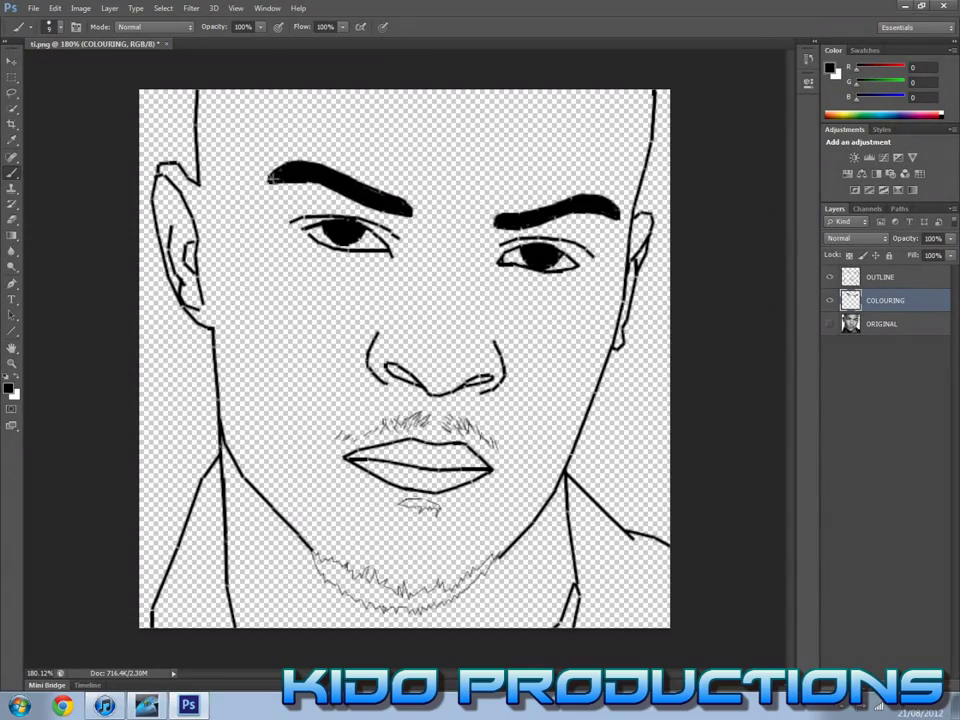
Select the small hair patch below the lower lip from the OUTLINE layer and paint it black on the COLOURING layer
key(alt+bracketright)
click(12, 157)
click(12, 108)
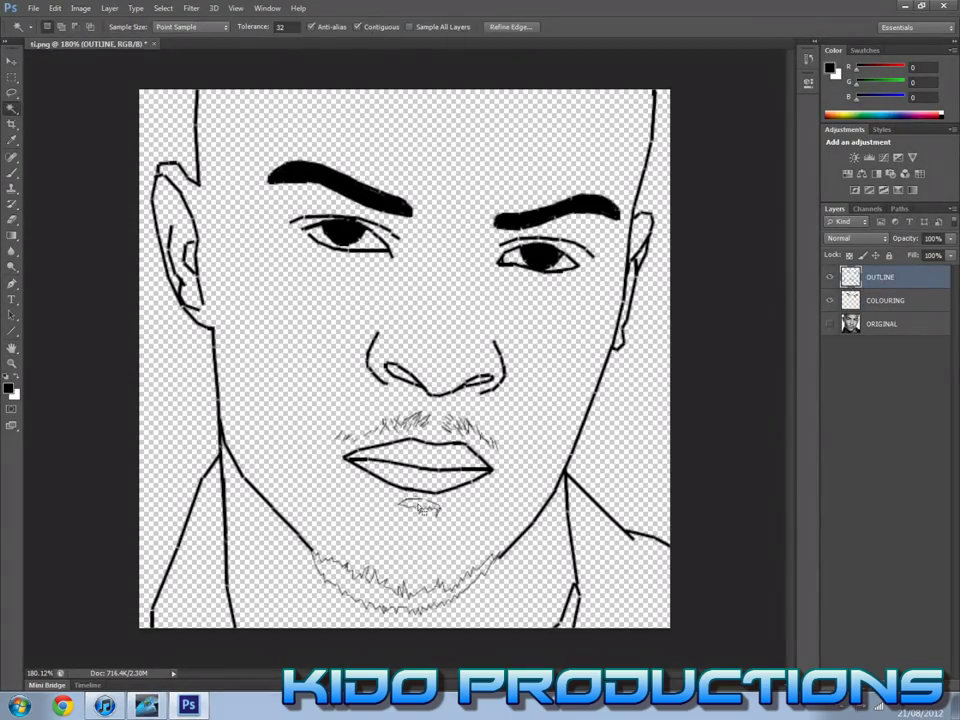
key(b)
key(alt+bracketleft)
drag(402, 502, 436, 505)
scroll(420, 530, up, 5)
scroll(420, 530, down, 6)
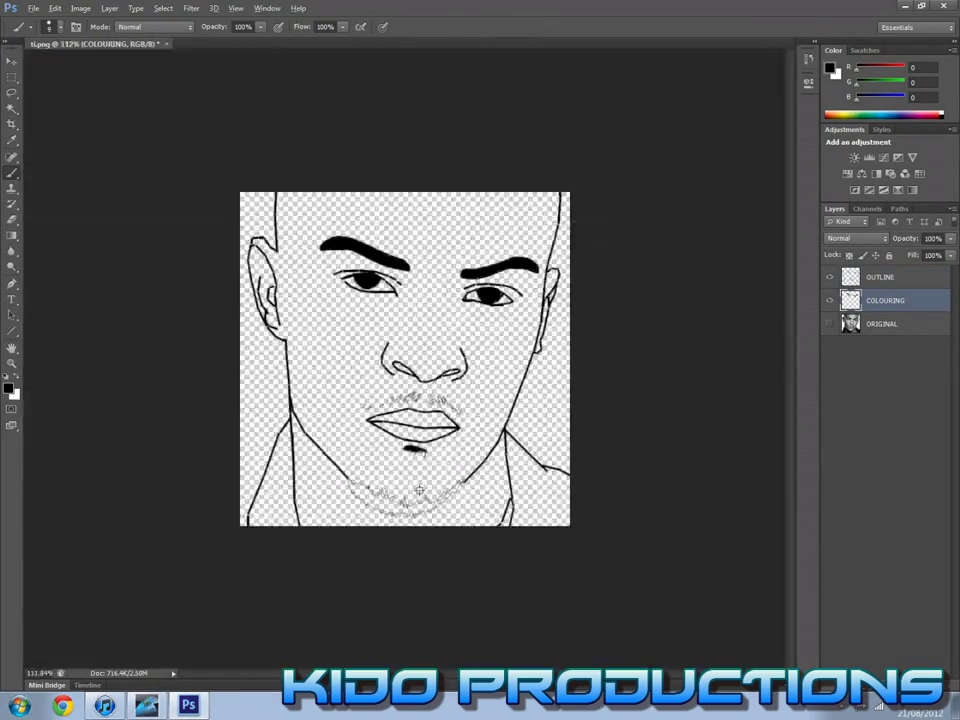
Try painting with a 33 px textured brush tip, and revert the last brush strokes in the document history
scroll(154, 146, up, 1)
right_click(17, 206)
click(49, 27)
click(101, 137)
click(37, 66)
key(Return)
click(267, 8)
click(280, 250)
key(v)
click(875, 300)
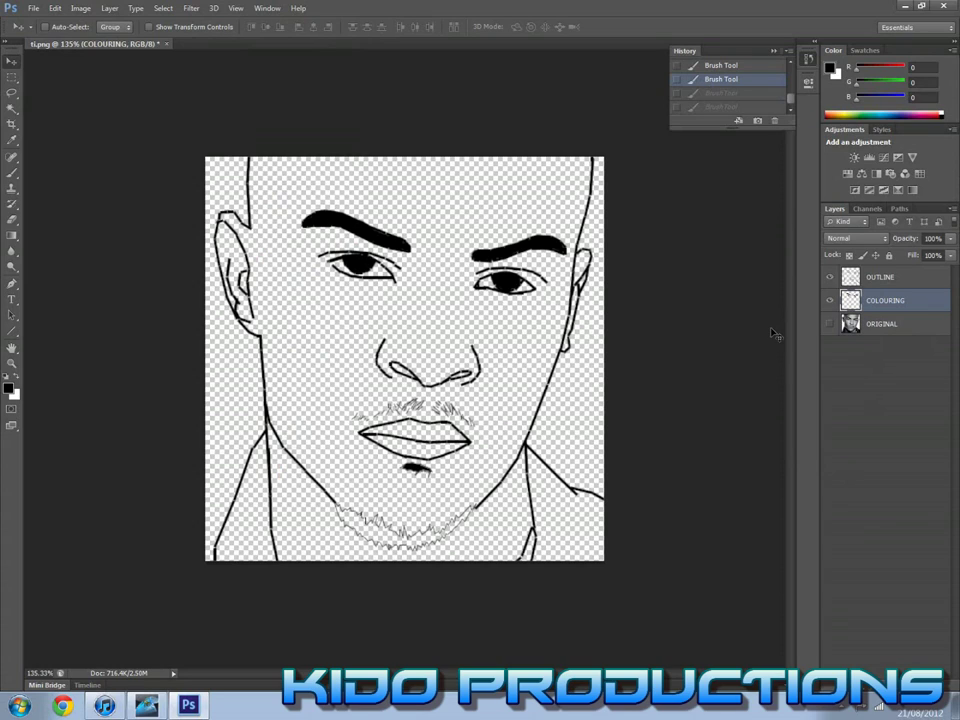
Select the jacket areas on both sides of the neck on the OUTLINE layer with the Magic Wand at tolerance 32
key(alt+bracketright)
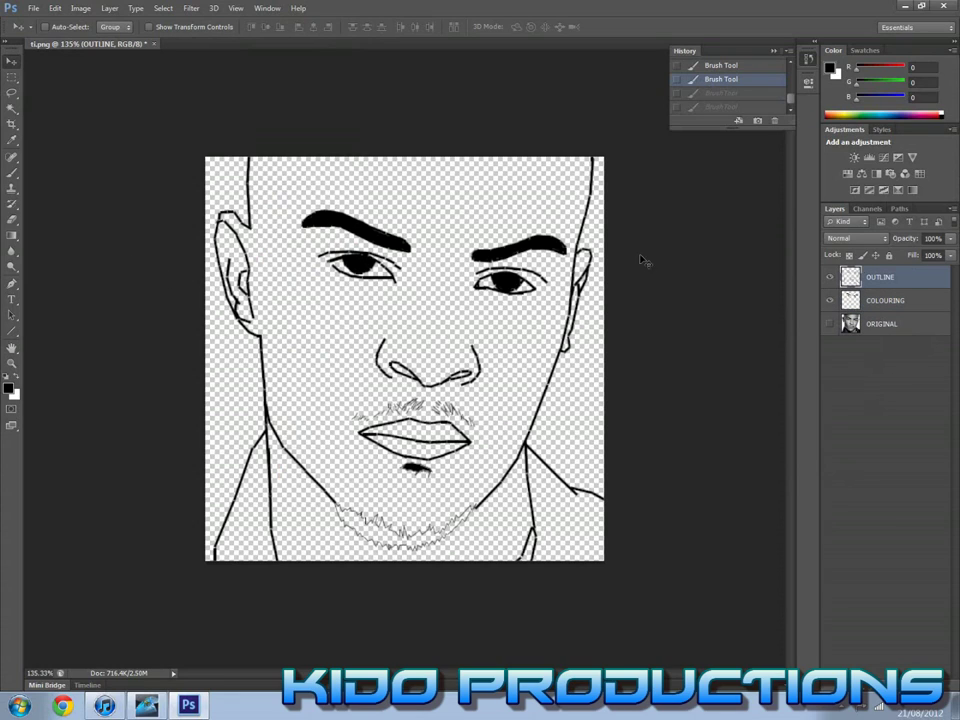
click(15, 109)
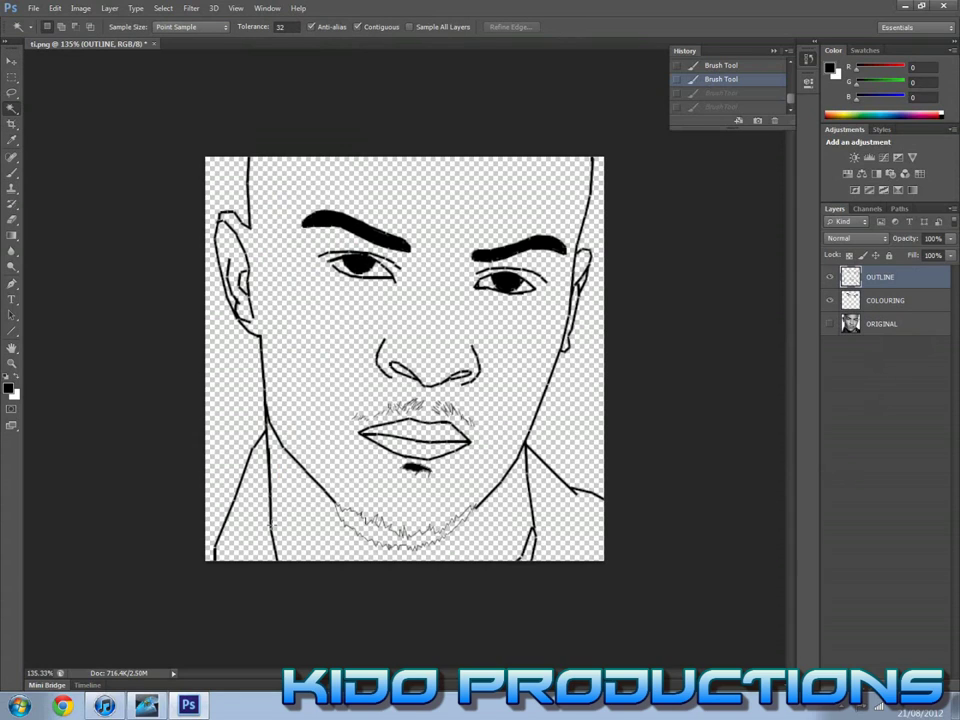
click(258, 548)
shift+click(561, 523)
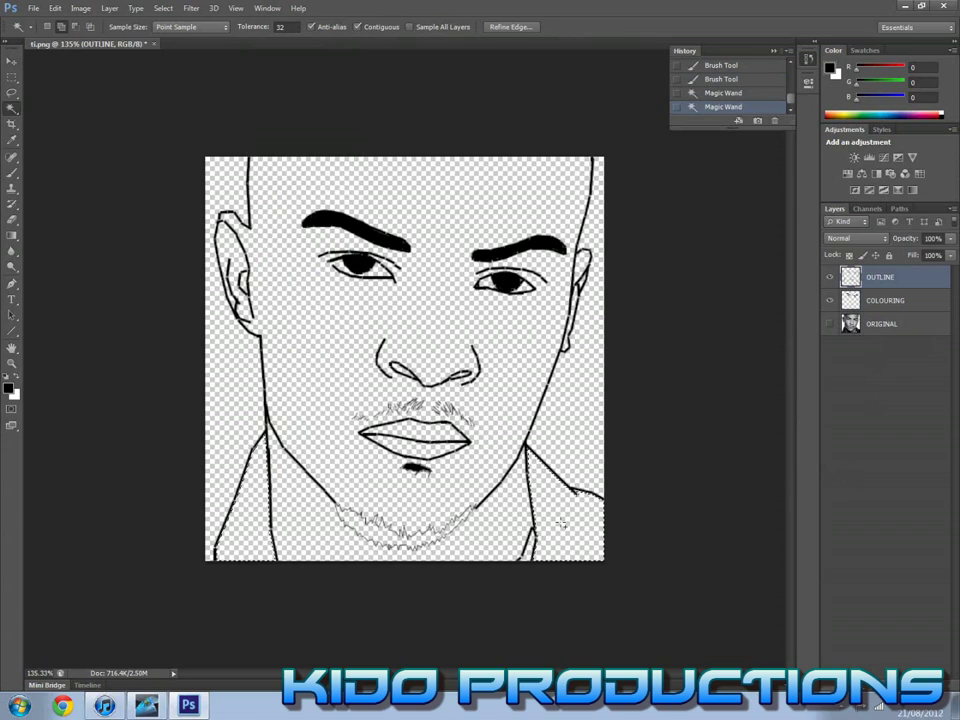
Paint the selected jacket areas black on the OUTLINE layer with a hard round 33 px brush, and clear the selection
click(12, 172)
click(48, 27)
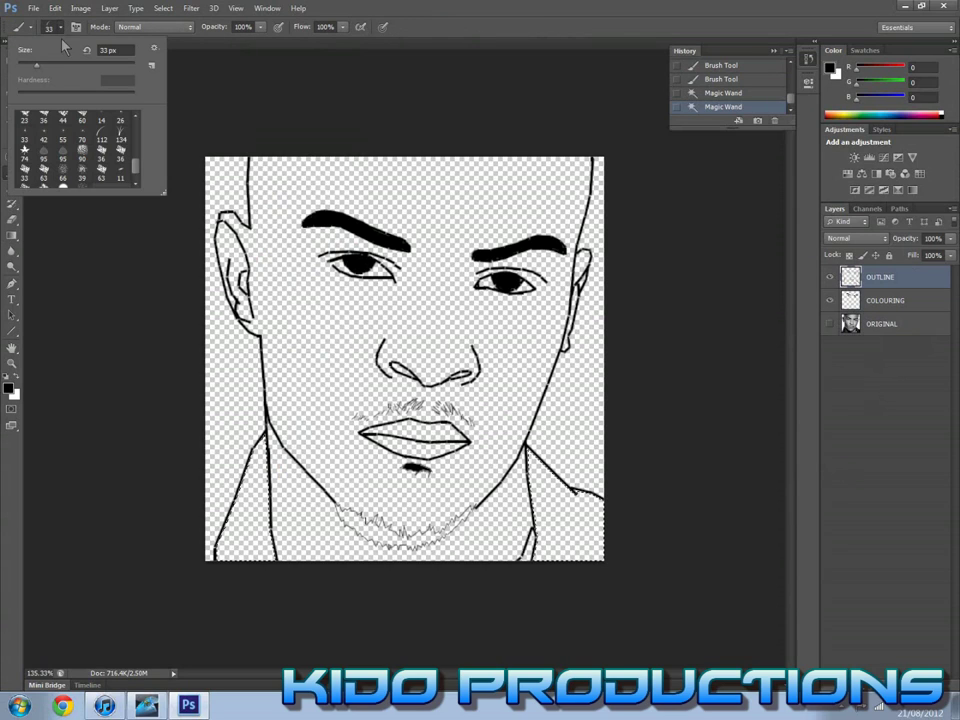
drag(135, 177, 139, 133)
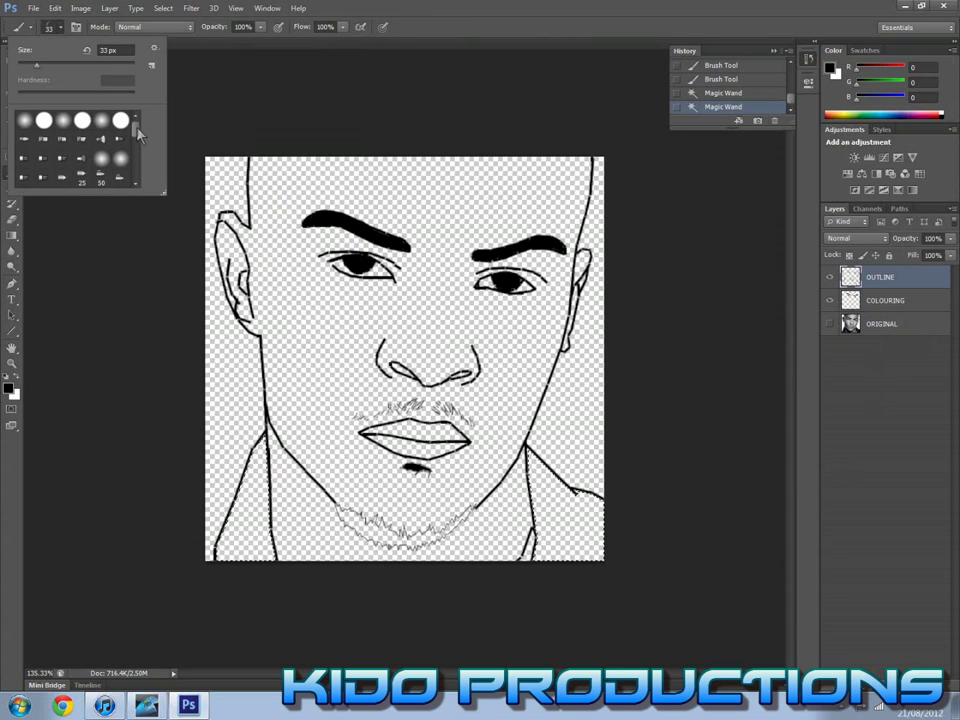
click(44, 123)
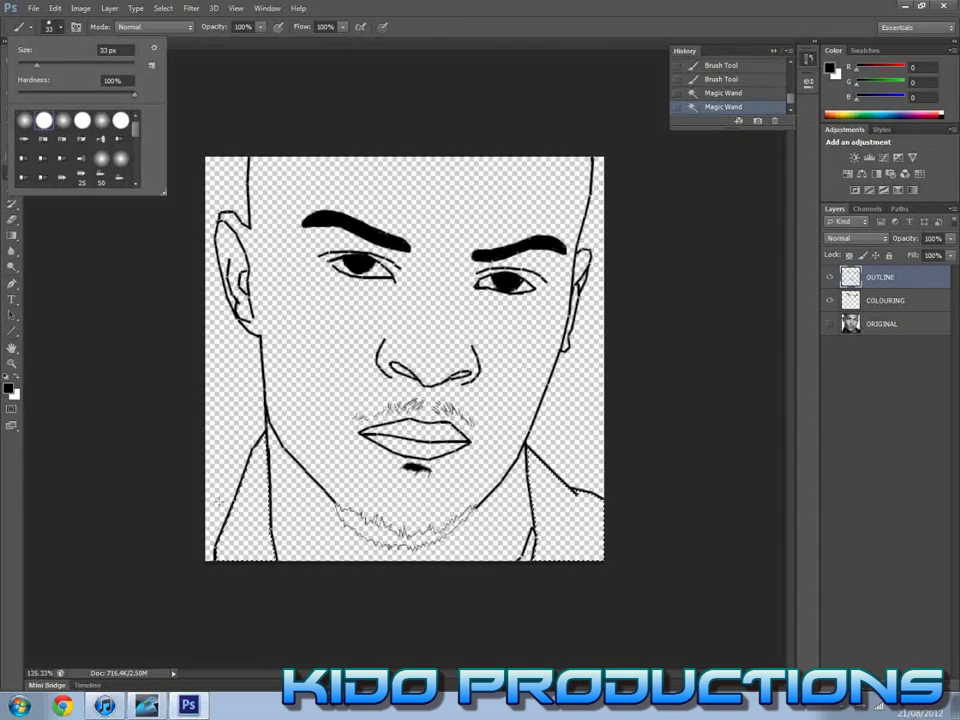
drag(238, 502, 257, 489)
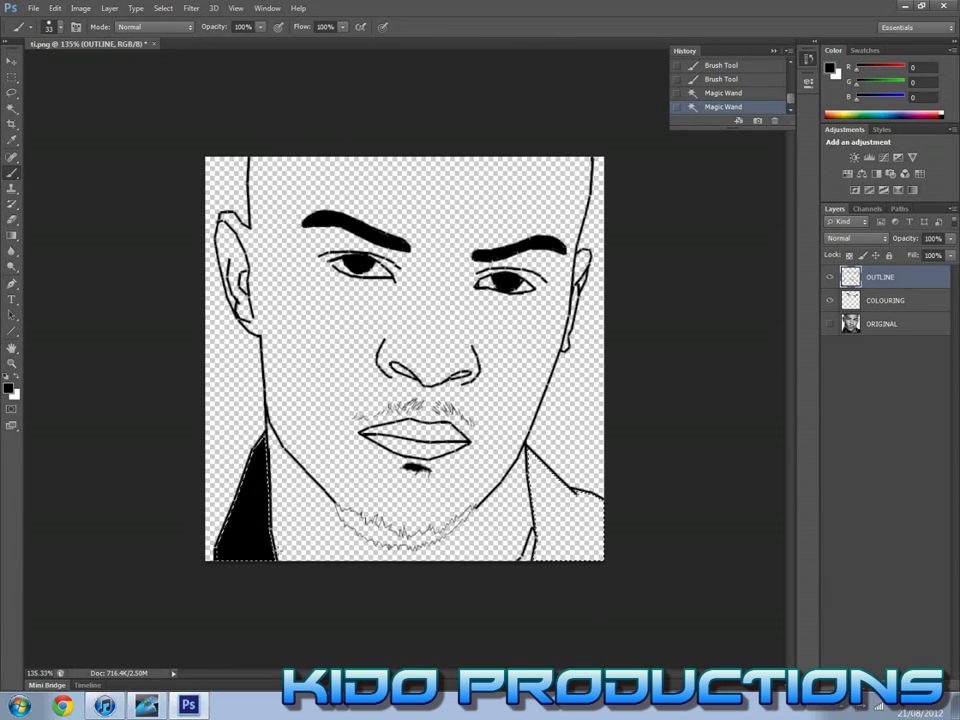
click(552, 512)
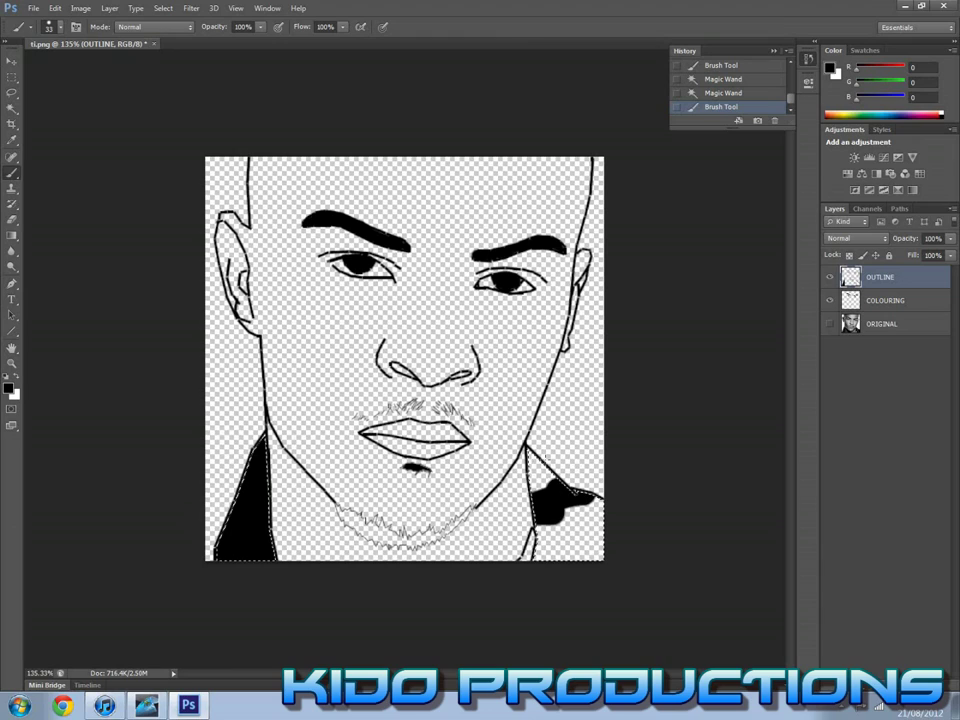
mouse_move(628, 514)
mouse_down()
mouse_move(574, 499)
mouse_move(617, 506)
mouse_move(608, 522)
mouse_move(620, 531)
mouse_move(590, 548)
mouse_move(619, 561)
mouse_move(561, 564)
mouse_move(614, 565)
mouse_move(491, 574)
mouse_move(375, 561)
mouse_up()
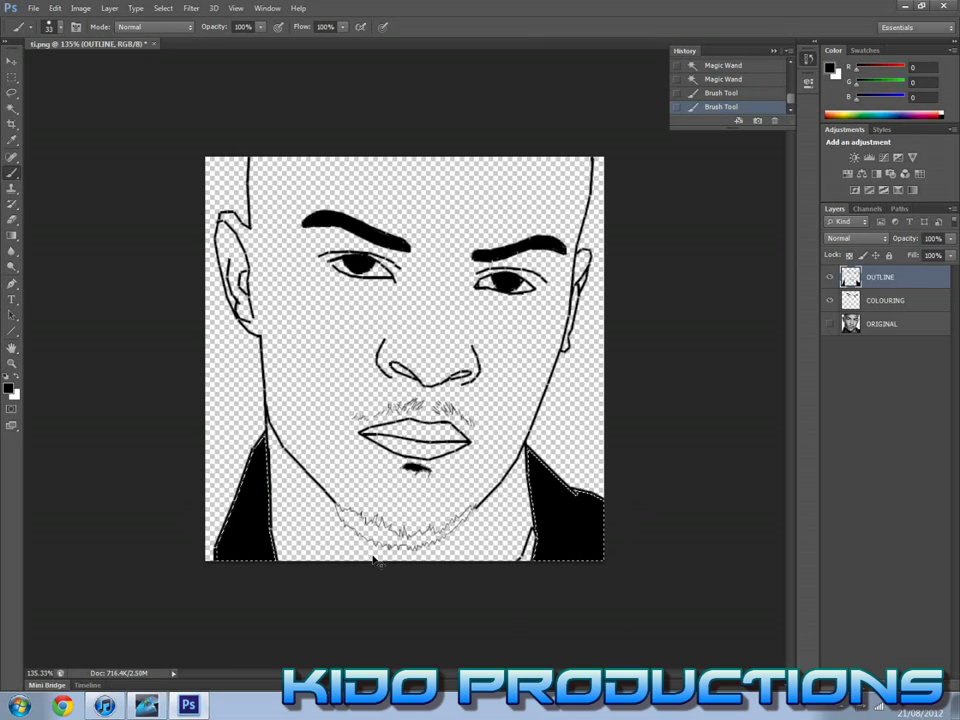
key(ctrl+d)
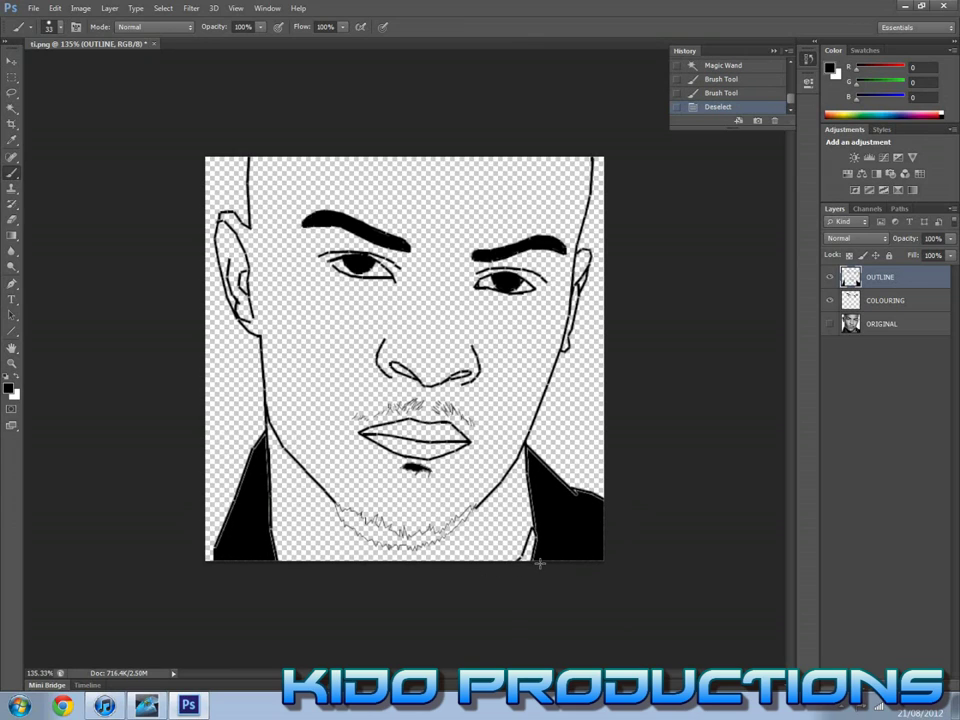
Select the chin beard from the OUTLINE layer, paint it black on the COLOURING layer, and clear the selection
click(864, 300)
key(alt+bracketright)
click(11, 107)
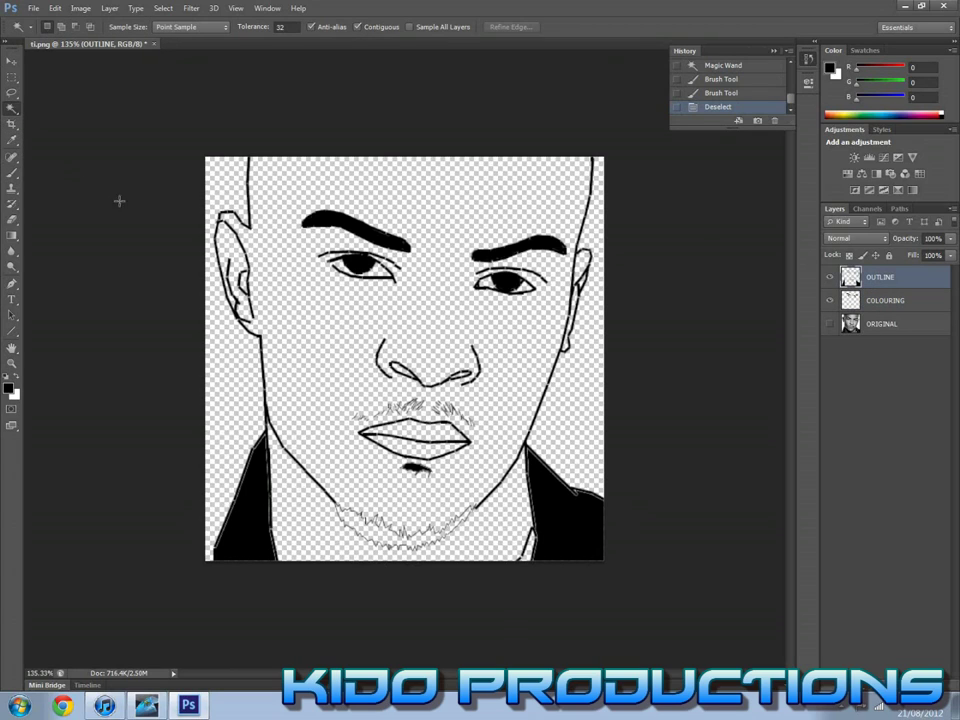
click(352, 518)
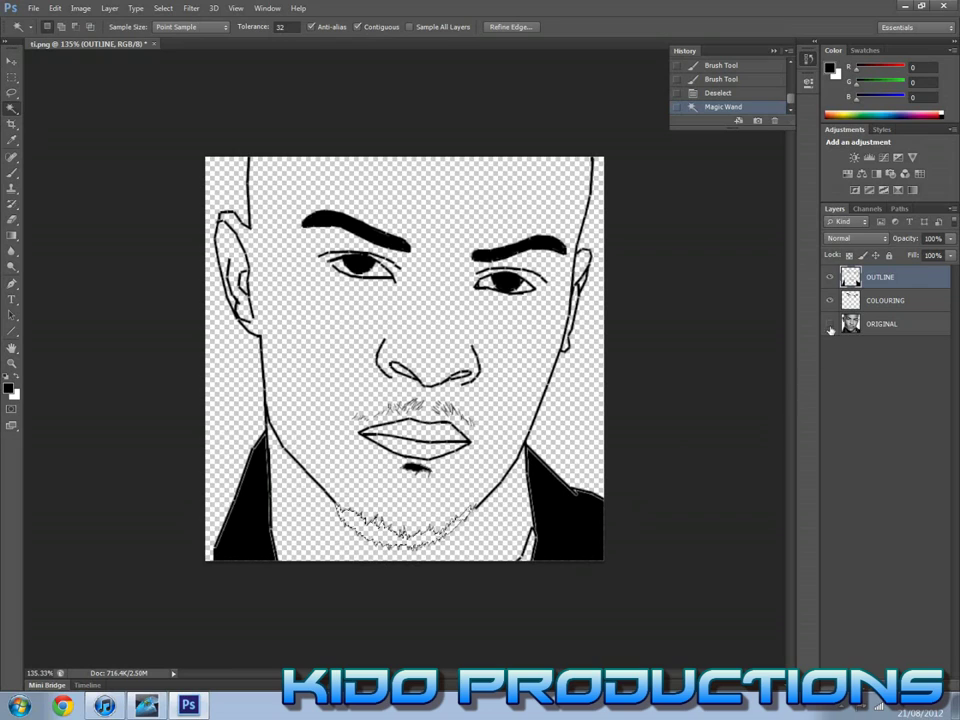
key(alt+bracketleft)
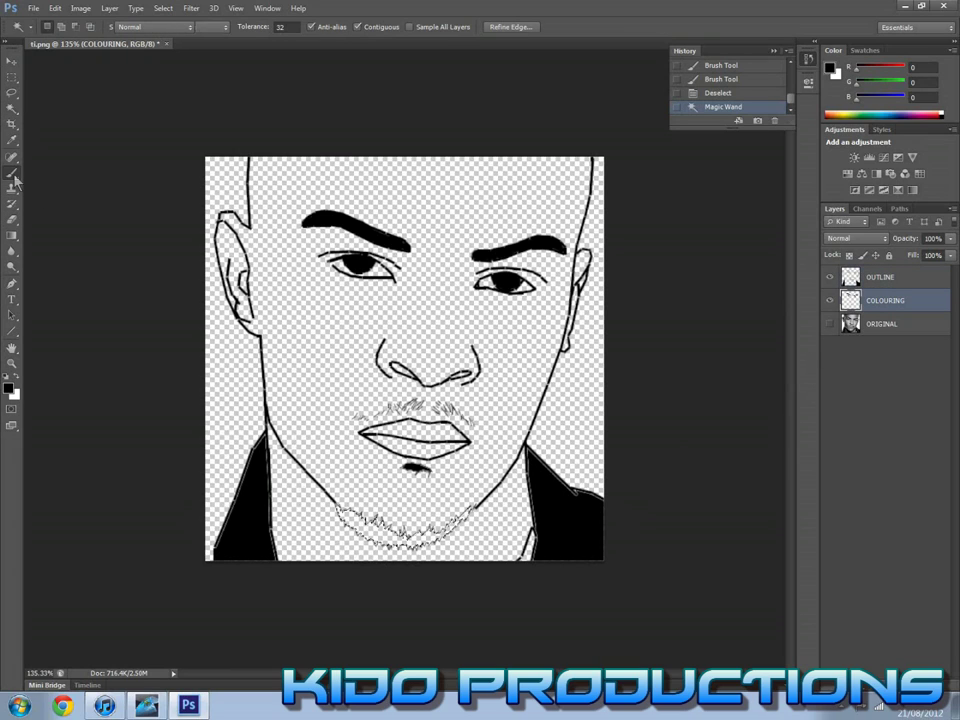
click(11, 172)
mouse_move(440, 528)
mouse_down()
mouse_move(345, 514)
mouse_move(420, 538)
mouse_move(362, 526)
mouse_move(478, 510)
mouse_move(390, 541)
mouse_move(478, 517)
mouse_up()
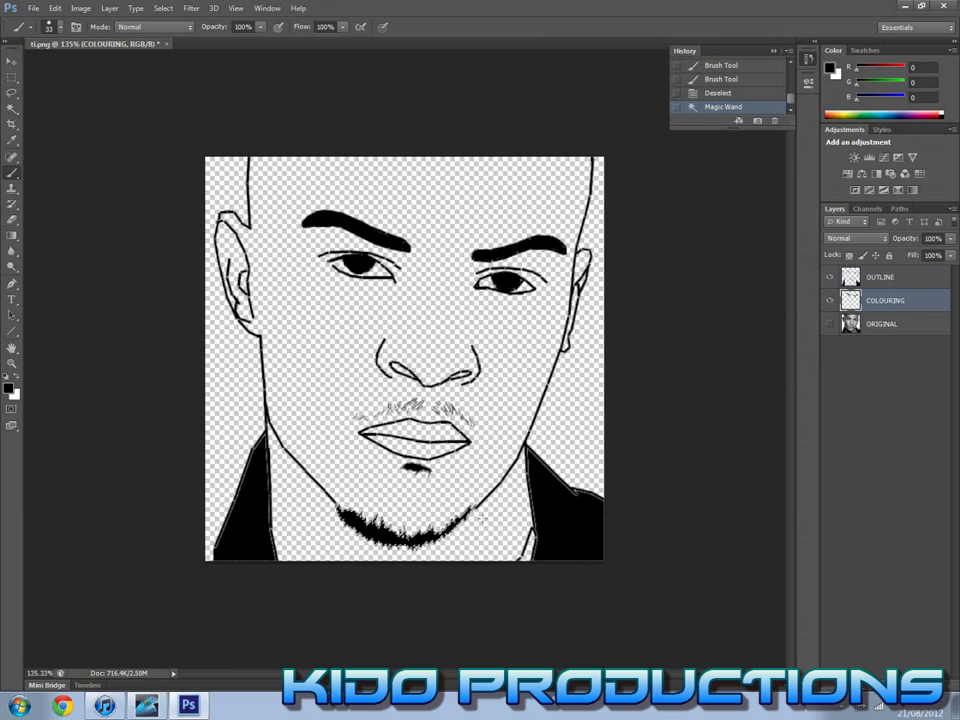
key(ctrl+d)
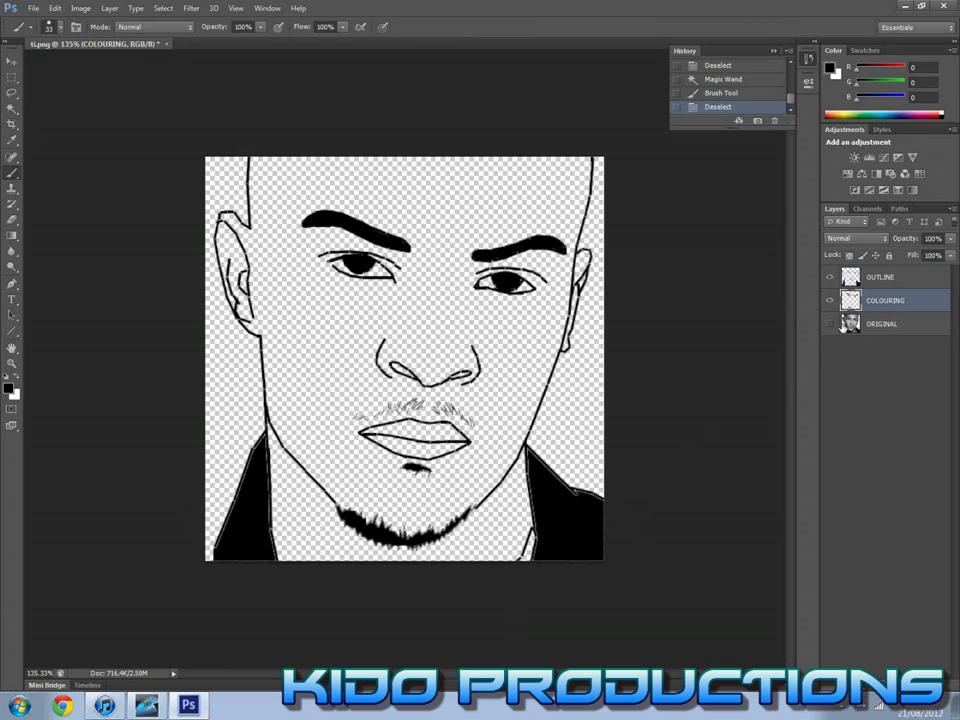
Show the ORIGINAL photo layer and sample a light grey skin tone (RGB 181, 181, 181) from the bridge of the nose
click(843, 324)
click(829, 324)
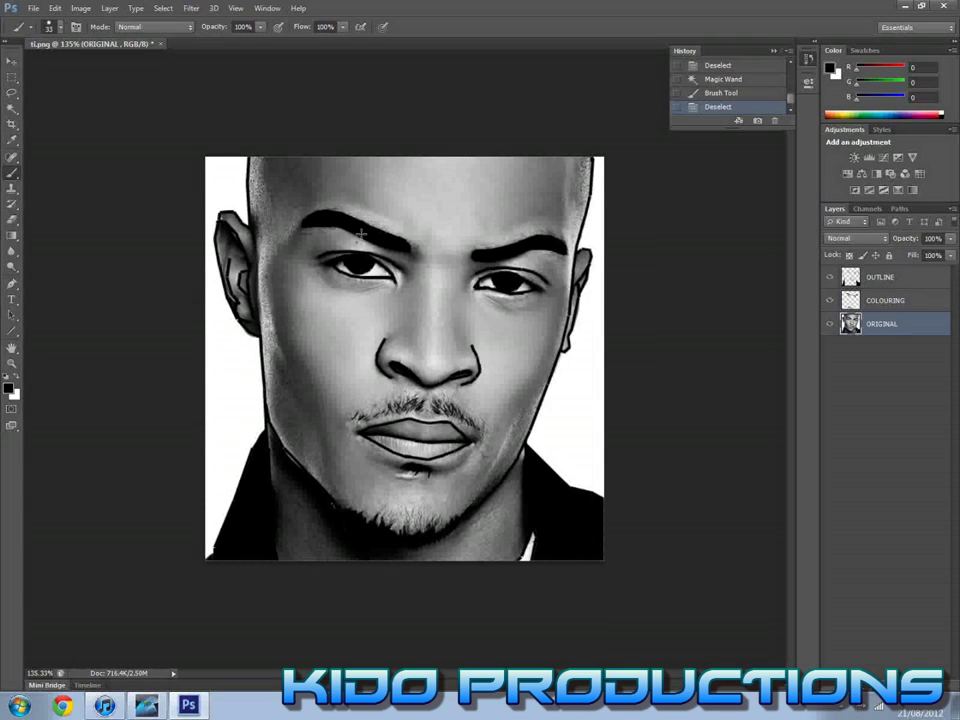
click(12, 140)
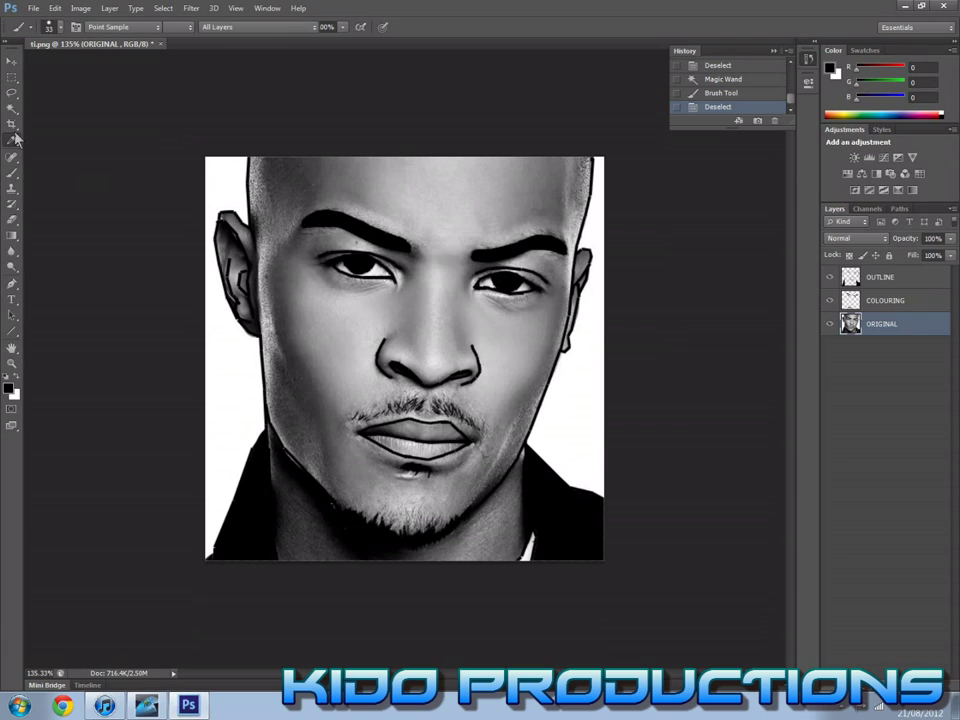
click(418, 196)
click(453, 286)
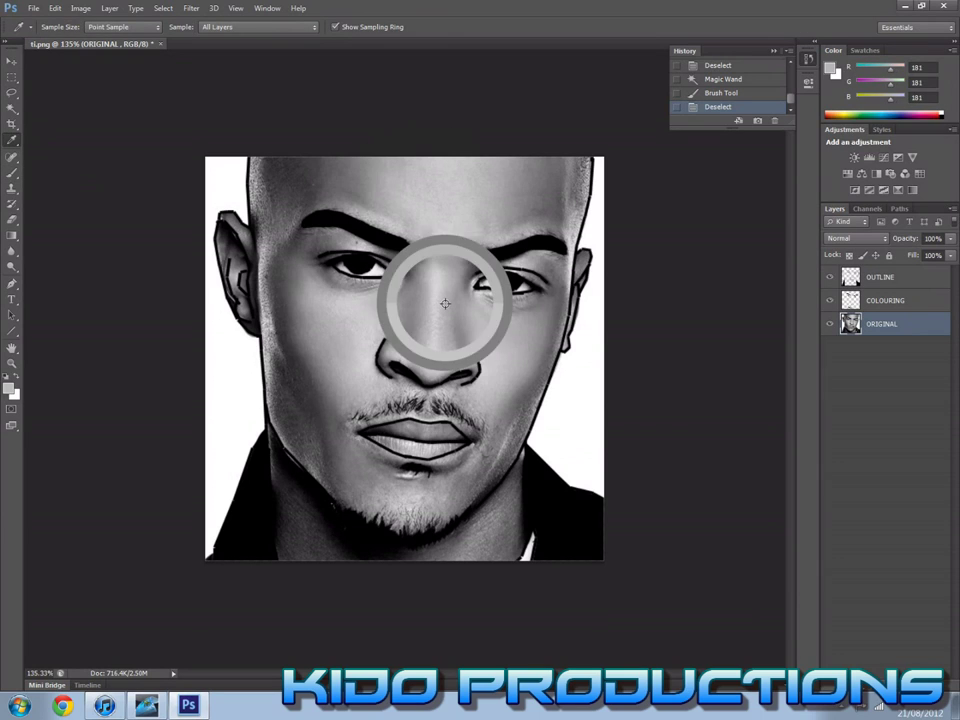